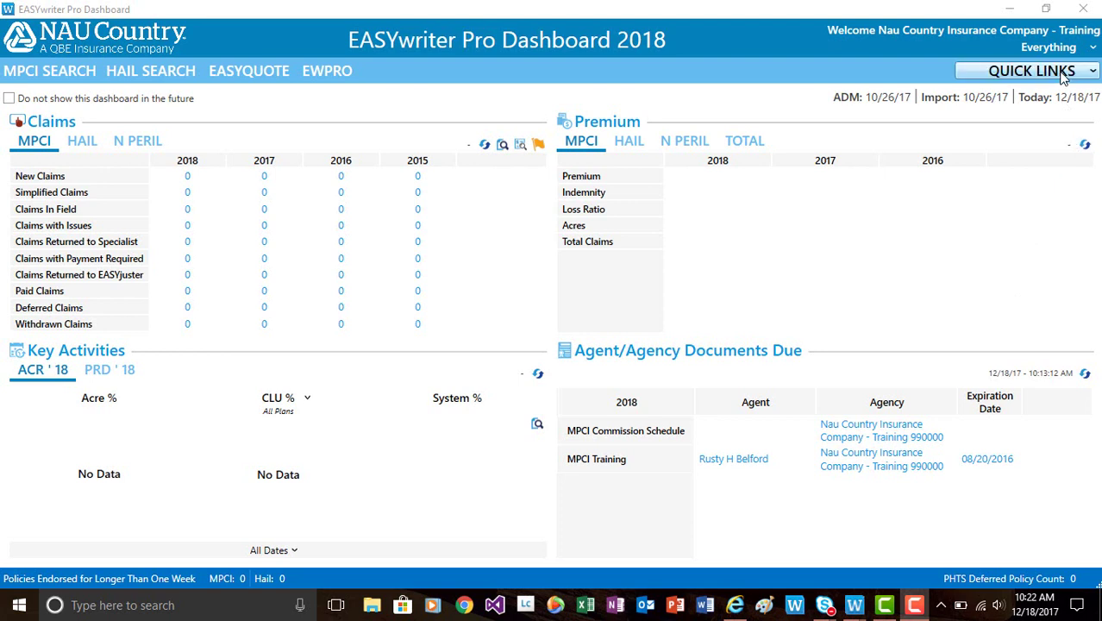
- Open the Missing APH report from the quick links, then close its parameters
{"action": "left_click", "coordinate": [1064, 76]}
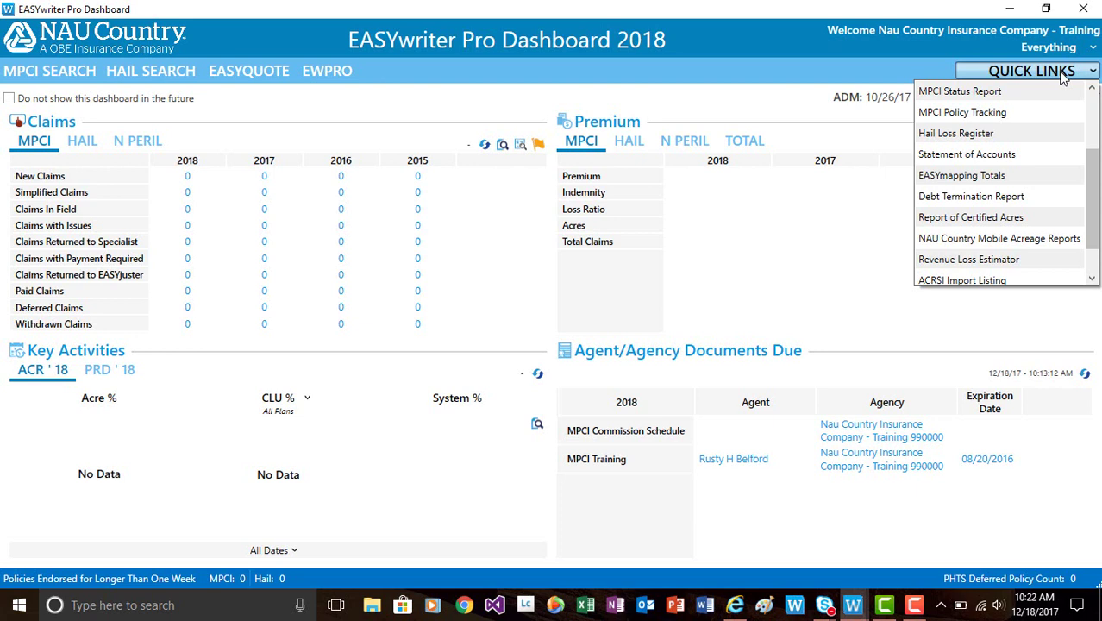
{"action": "scroll", "coordinate": [1059, 96], "scroll_direction": "up", "scroll_amount": 1}
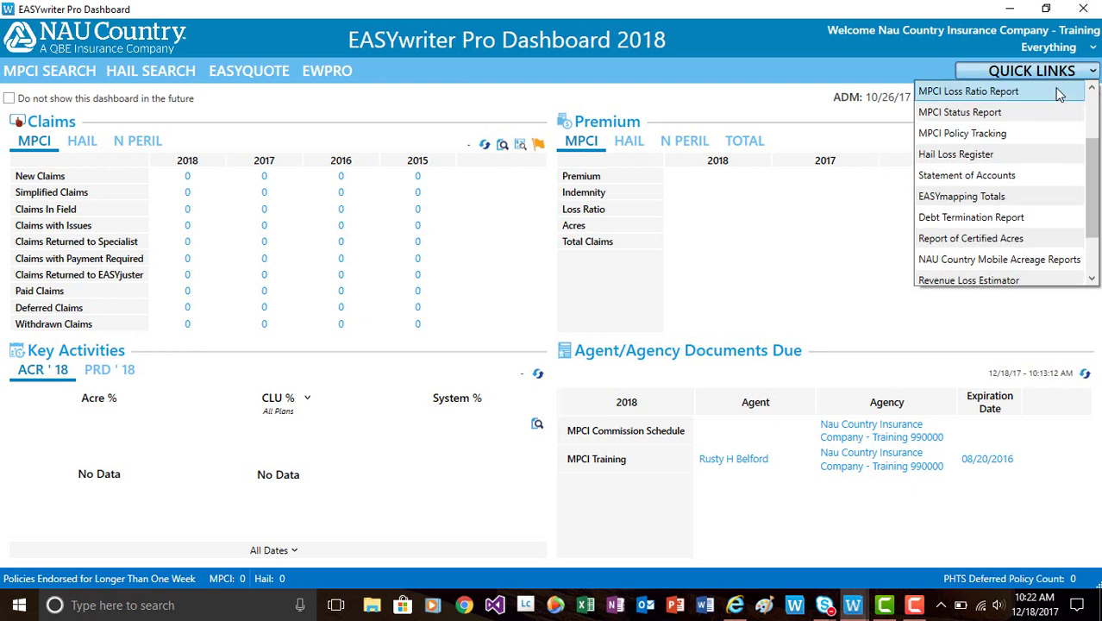
{"action": "scroll", "coordinate": [1069, 94], "scroll_direction": "up", "scroll_amount": 2}
{"action": "left_click", "coordinate": [1091, 87]}
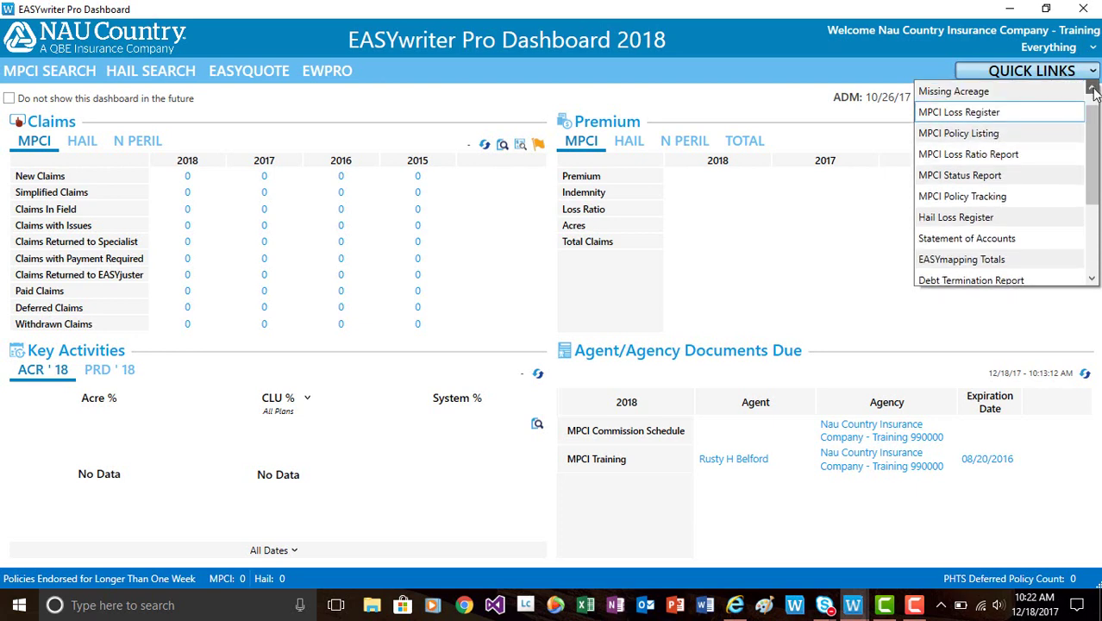
{"action": "left_click", "coordinate": [1092, 88]}
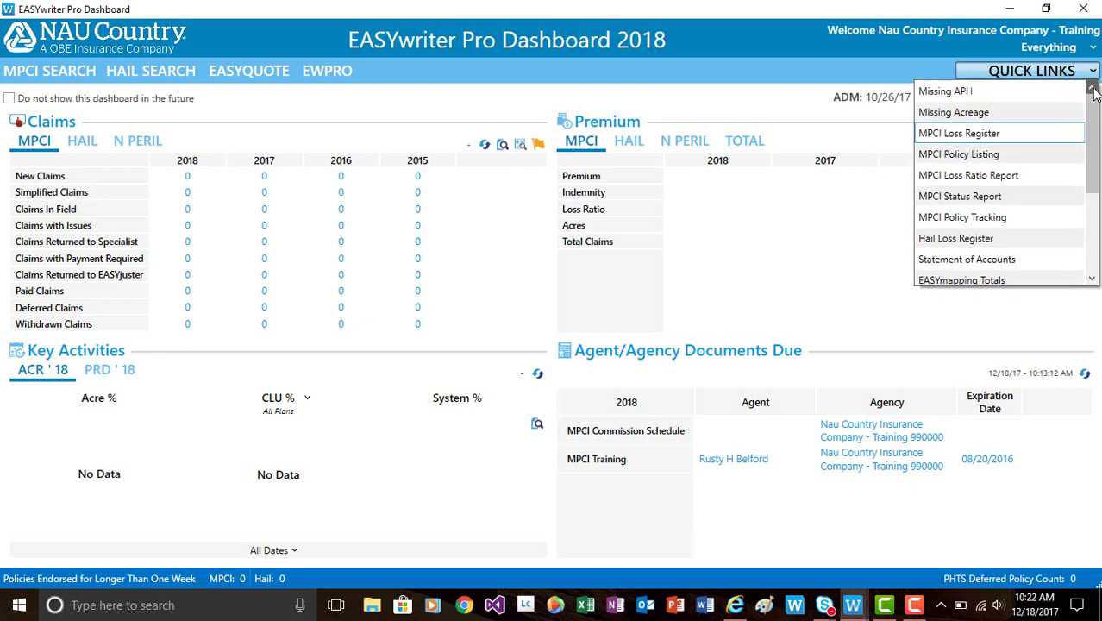
{"action": "left_click", "coordinate": [1030, 87]}
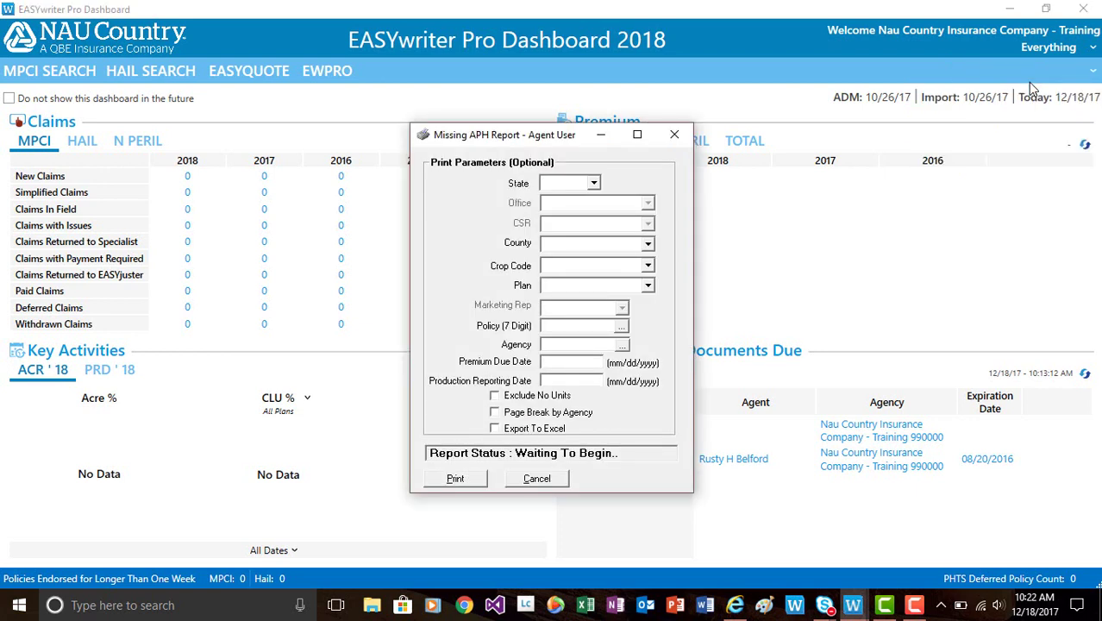
{"action": "left_click", "coordinate": [674, 135]}
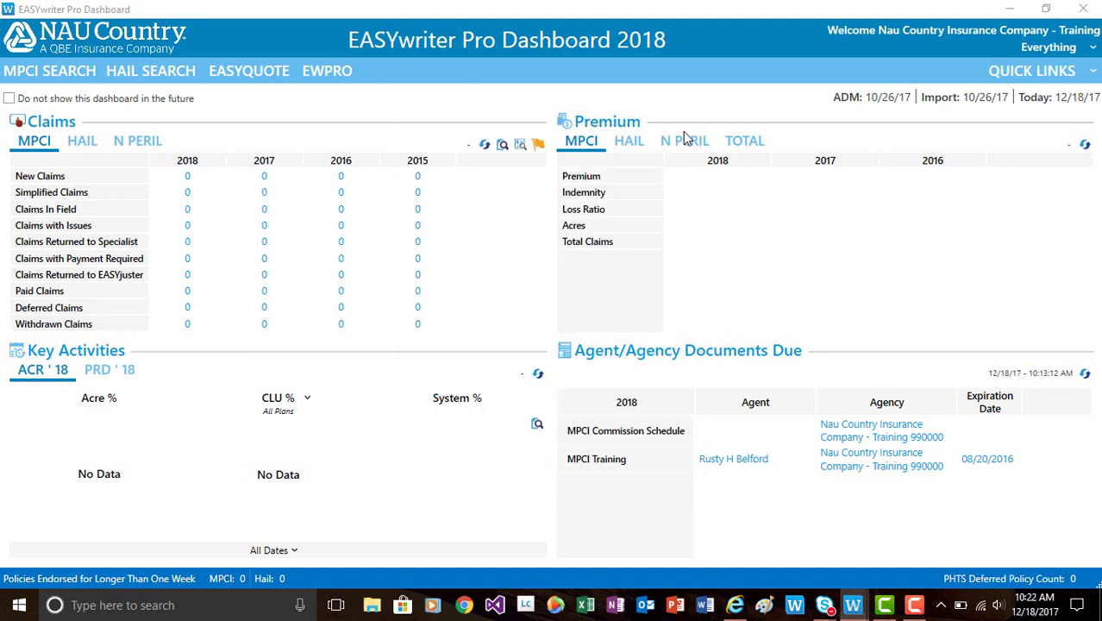
- Open NAU Country Mobile Acreage Reports, close its parameters and the Report Center, then minimize the Dashboard
{"action": "left_click", "coordinate": [1092, 74]}
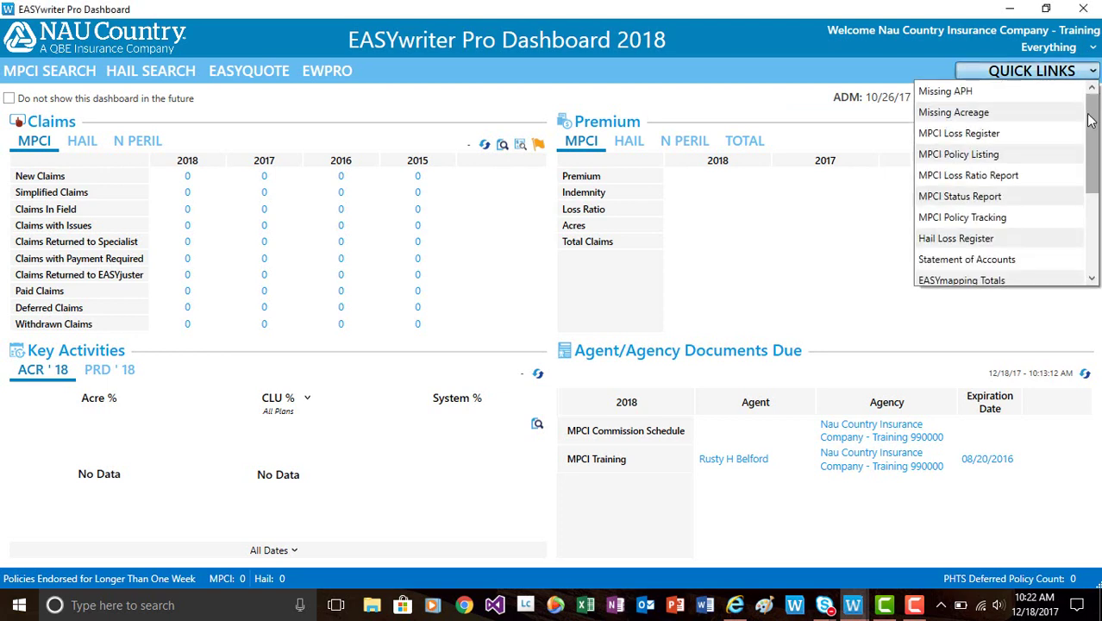
{"action": "left_click_drag", "start_coordinate": [1090, 121], "coordinate": [1063, 255]}
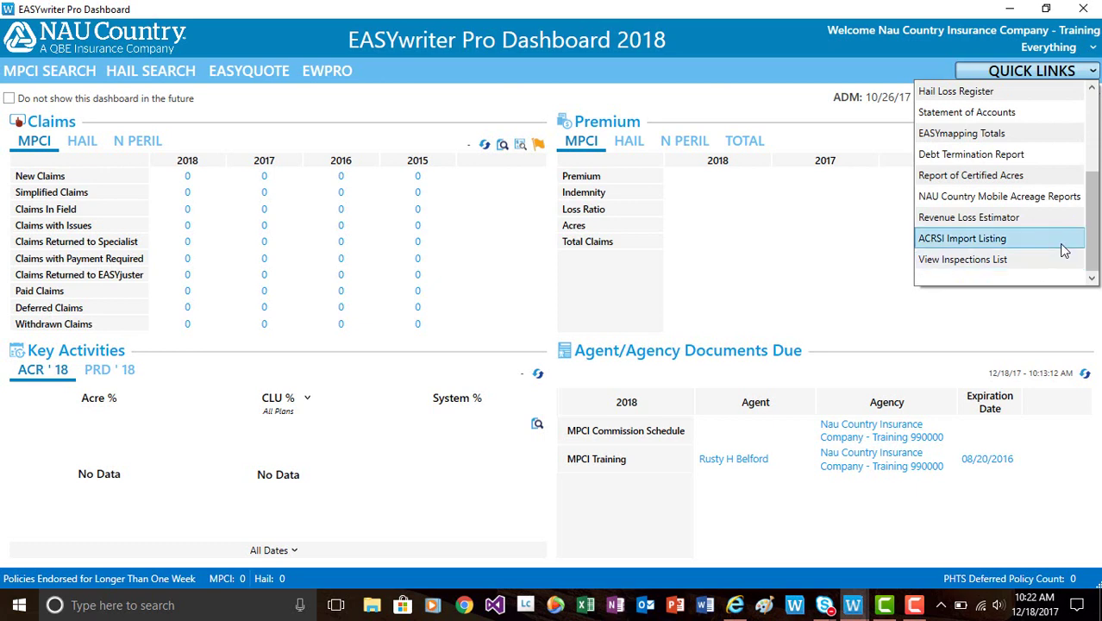
{"action": "left_click", "coordinate": [1068, 197]}
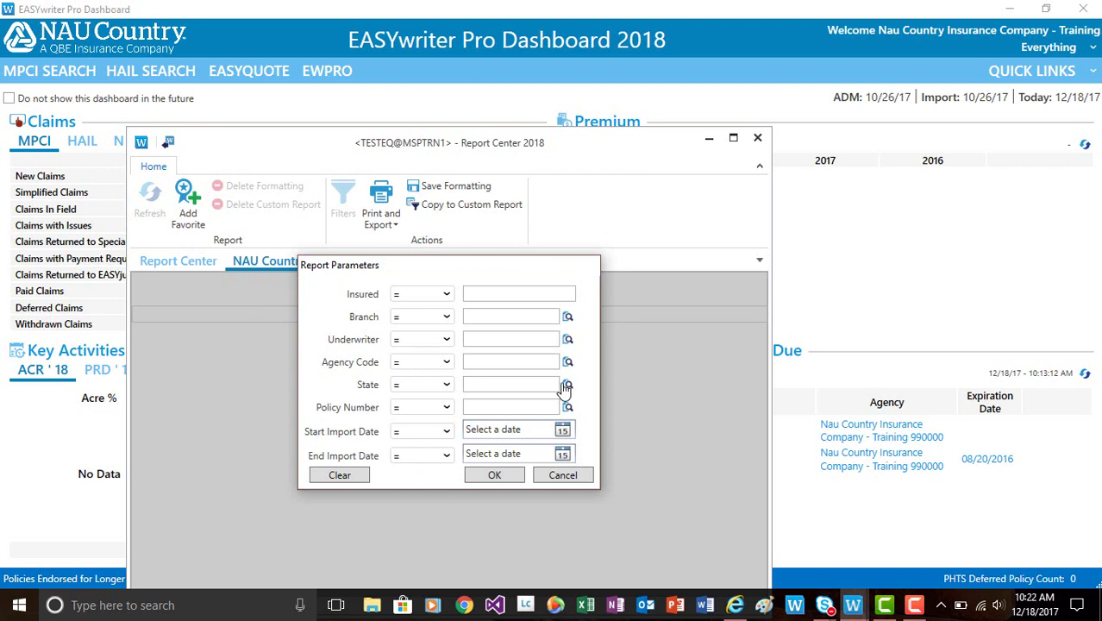
{"action": "left_click", "coordinate": [562, 475]}
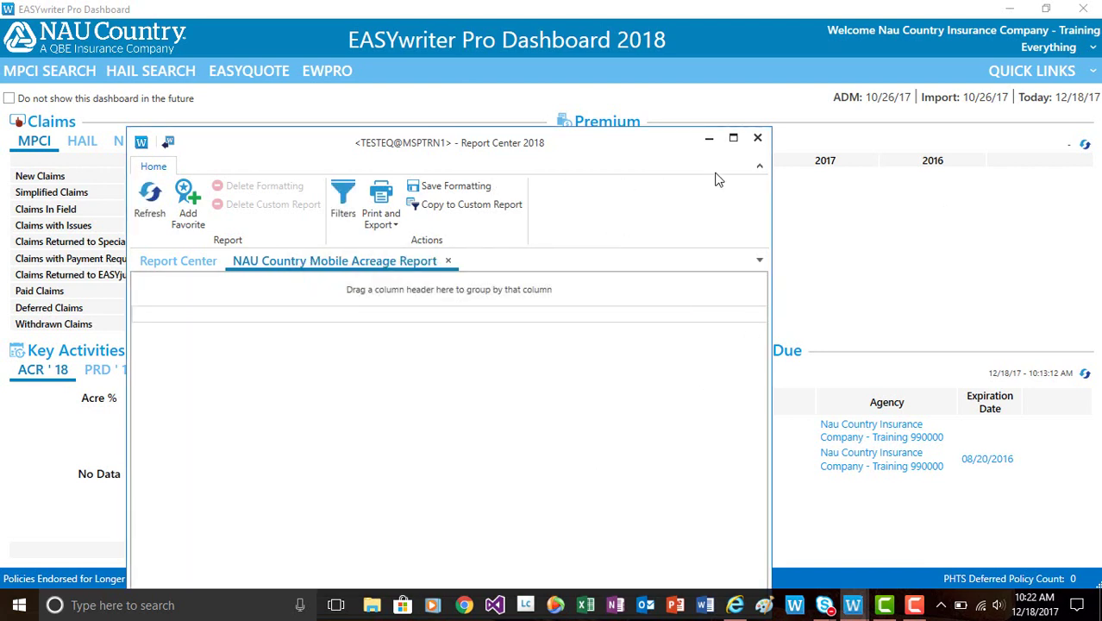
{"action": "left_click", "coordinate": [756, 139]}
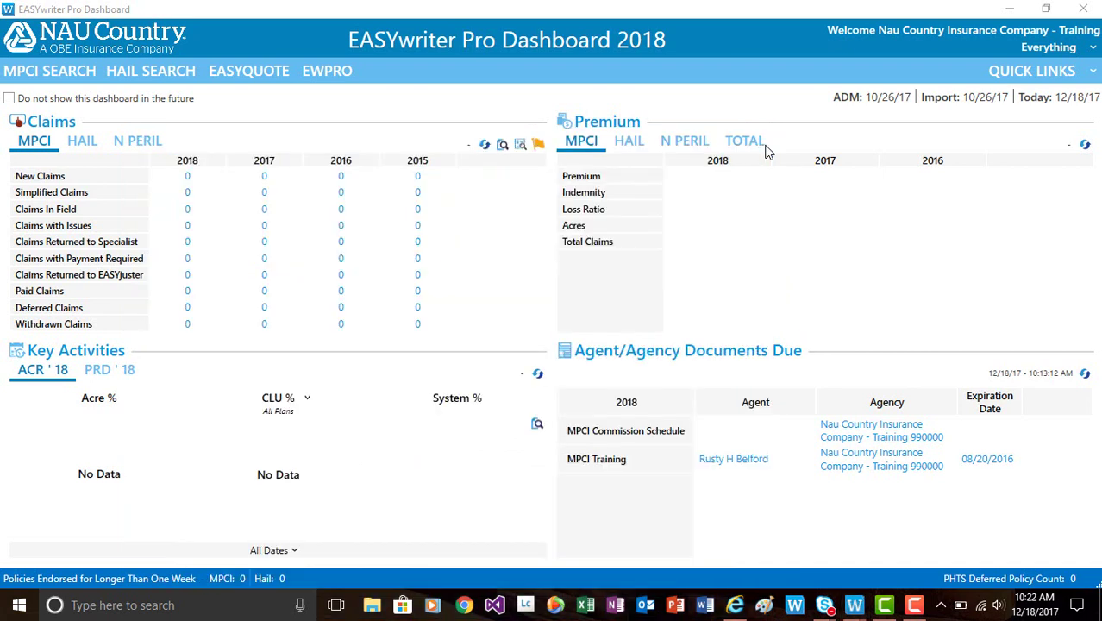
{"action": "left_click", "coordinate": [1013, 10]}
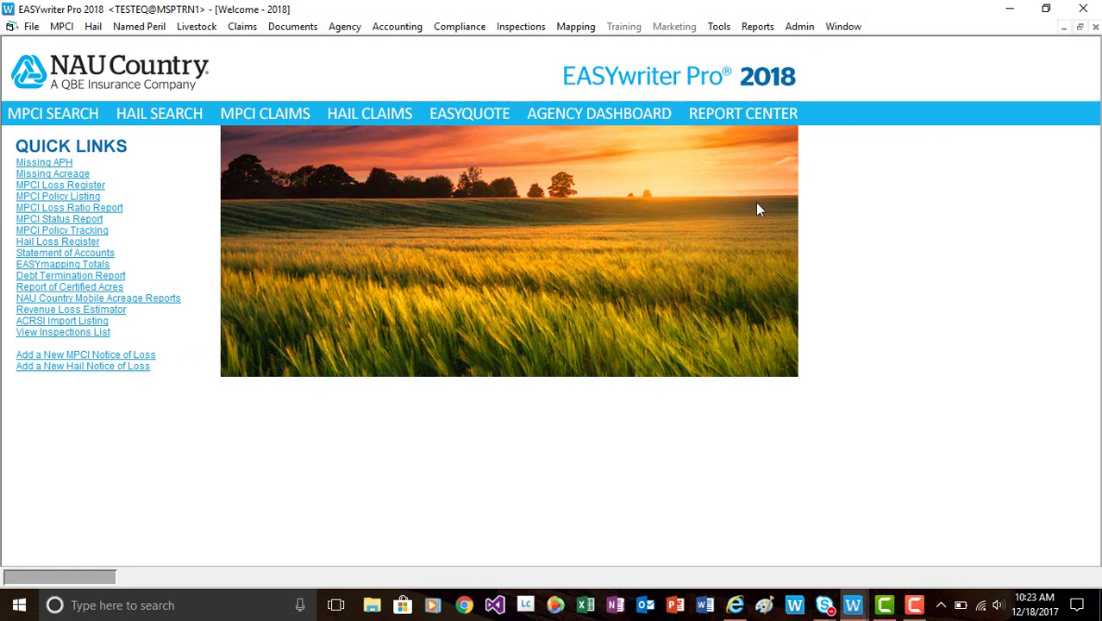
- Launch the Report Center from the main window's menu bar and maximize it
{"action": "left_click", "coordinate": [753, 122]}
{"action": "left_click", "coordinate": [628, 37]}
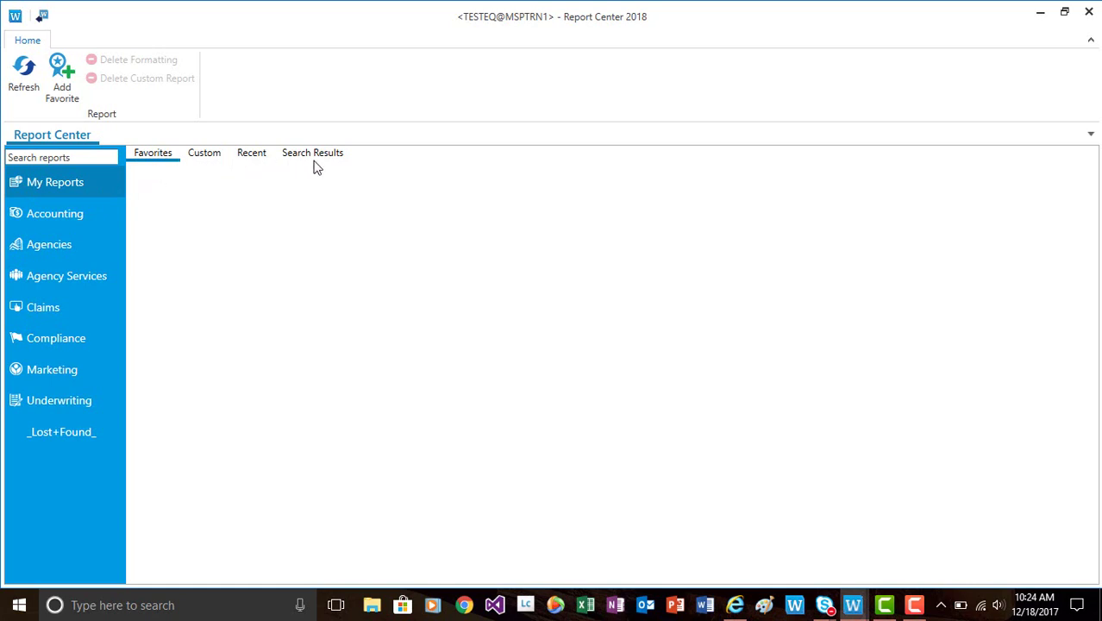
- Browse the Accounting, Agency Services and Claims categories, viewing the Hail report entries
{"action": "left_click", "coordinate": [83, 224]}
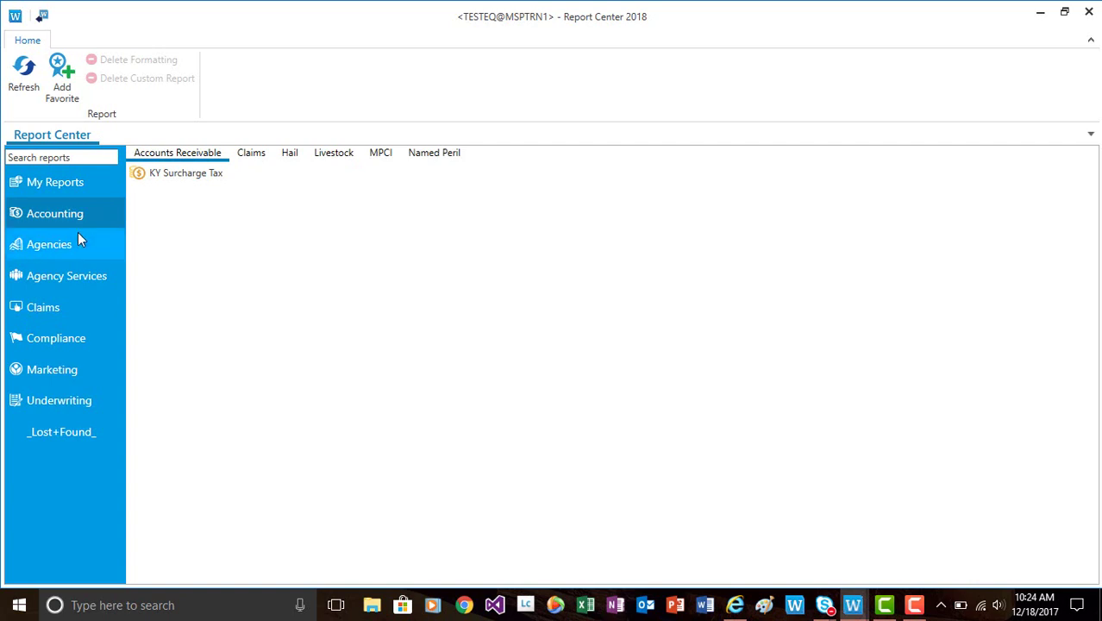
{"action": "left_click", "coordinate": [70, 272]}
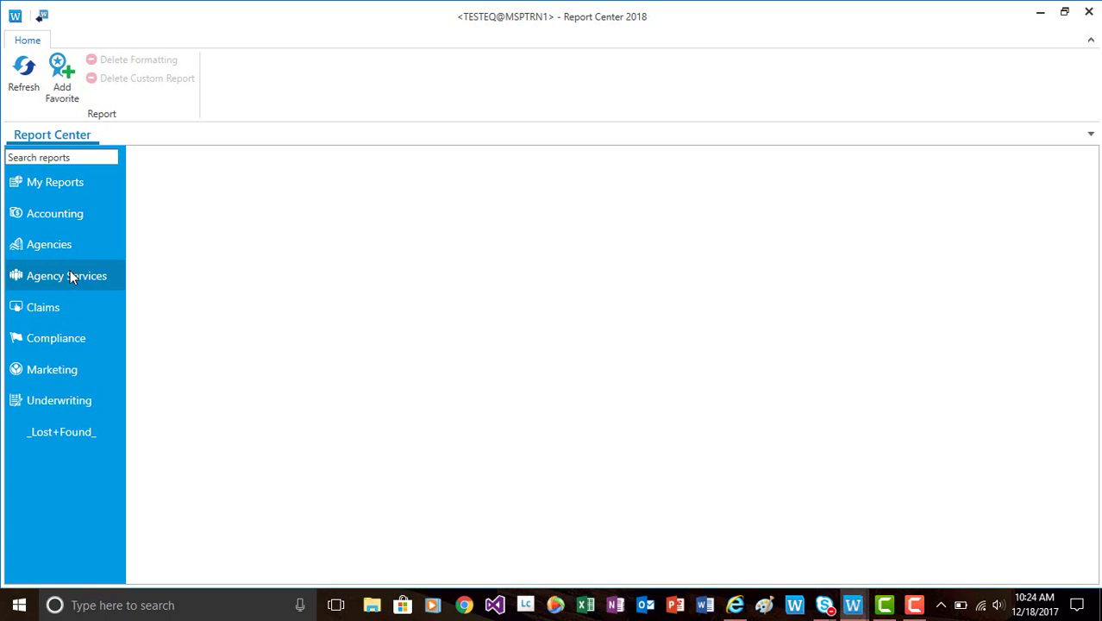
{"action": "left_click", "coordinate": [92, 318]}
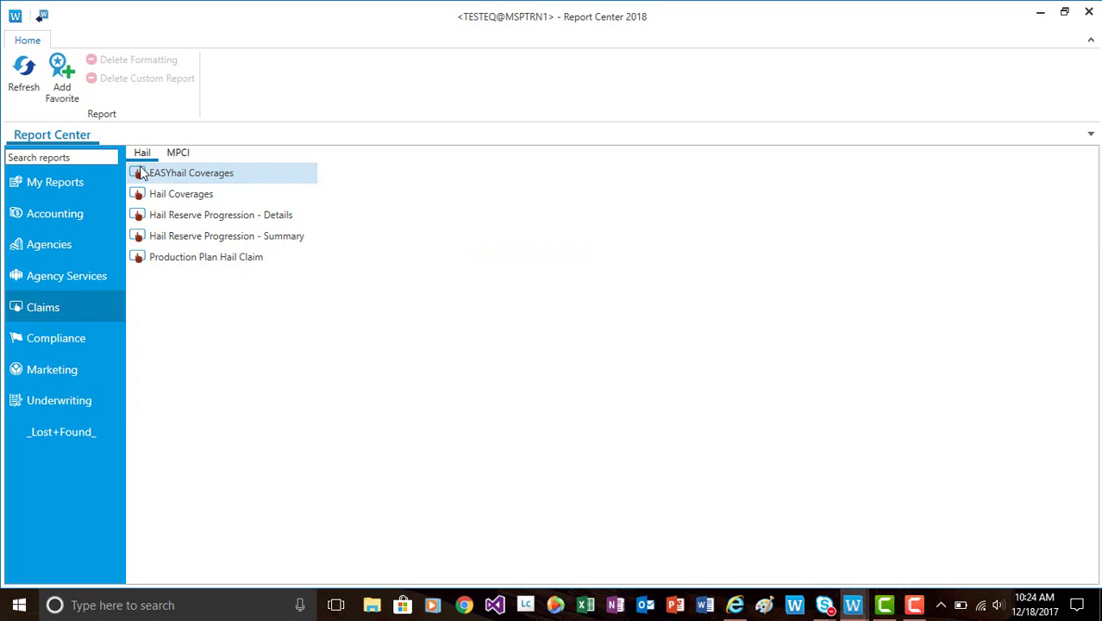
{"action": "mouse_move", "coordinate": [139, 177]}
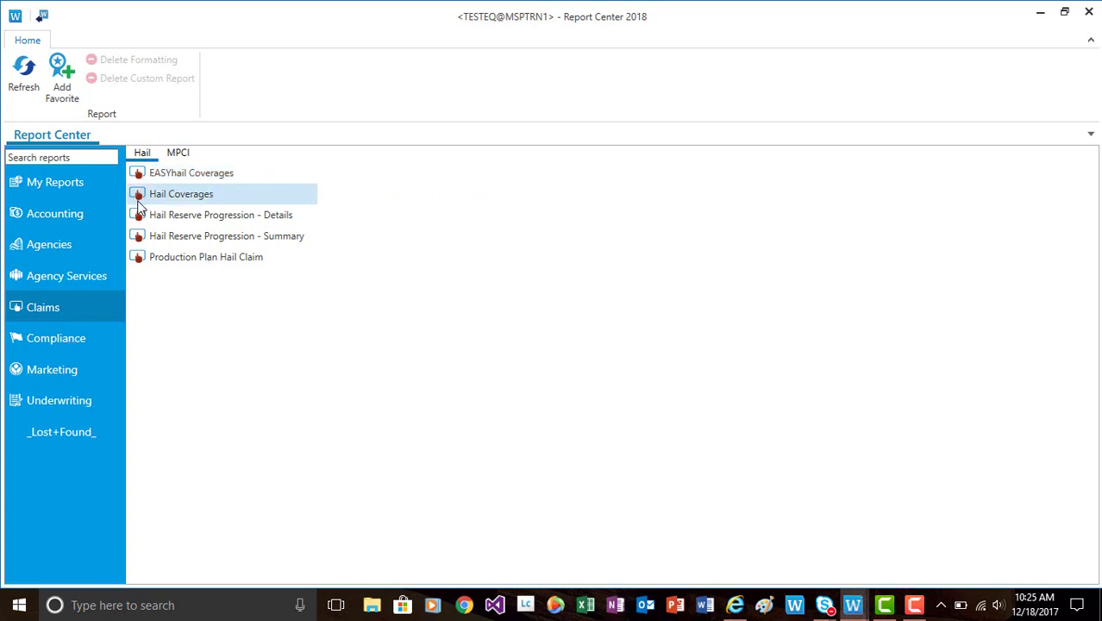
{"action": "mouse_move", "coordinate": [139, 201]}
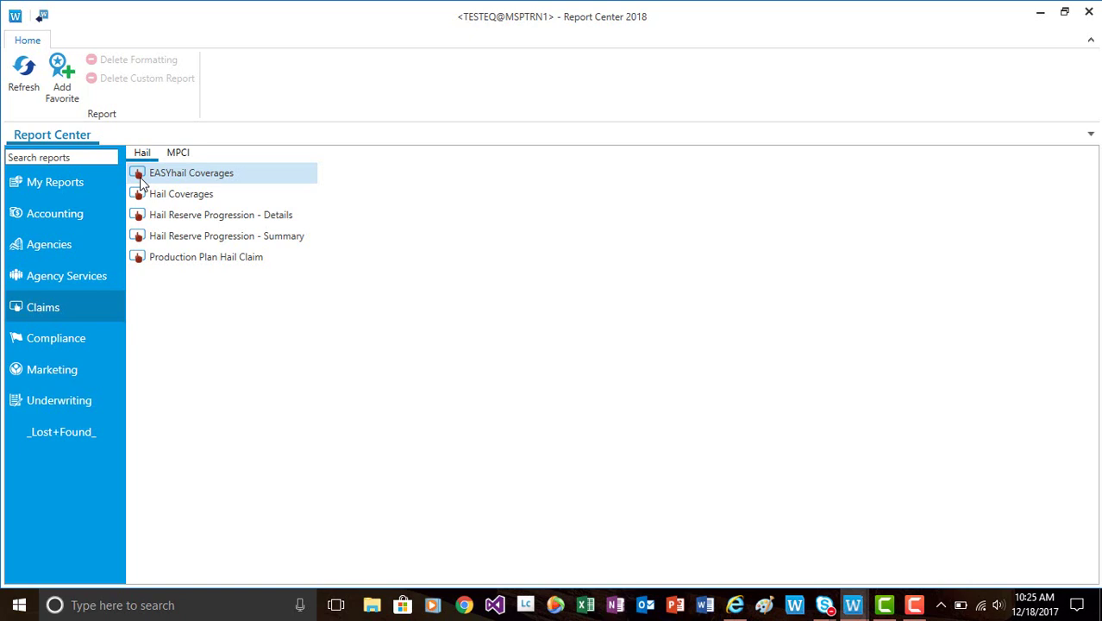
- View the Underwriting FCIC and MPCI Documents reports, then focus the Search reports box
{"action": "left_click", "coordinate": [52, 401]}
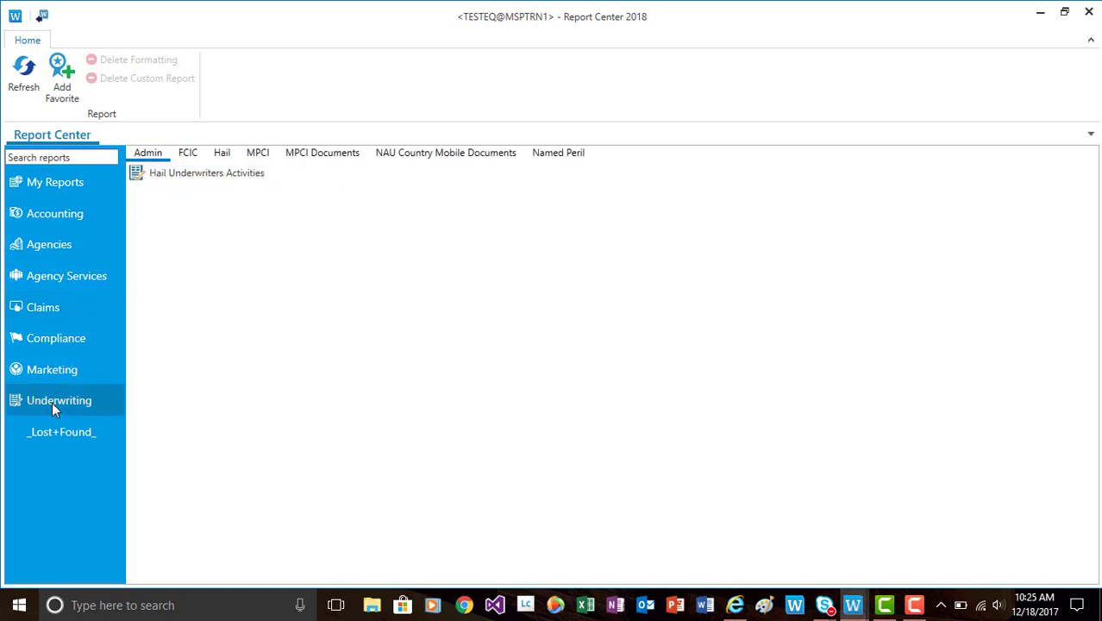
{"action": "left_click", "coordinate": [189, 154]}
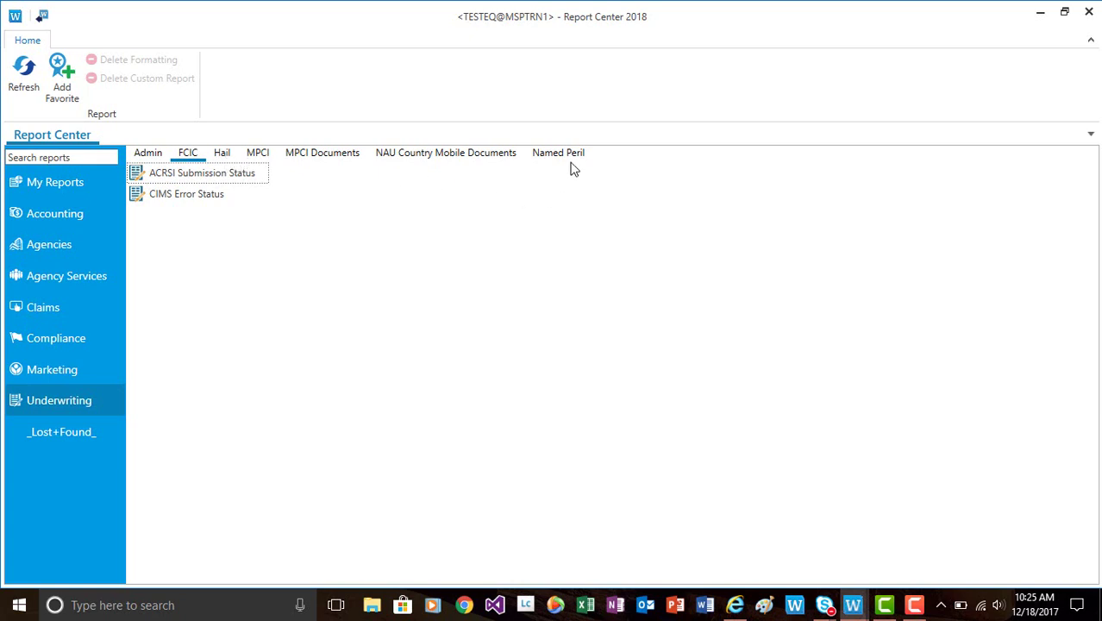
{"action": "left_click", "coordinate": [320, 156]}
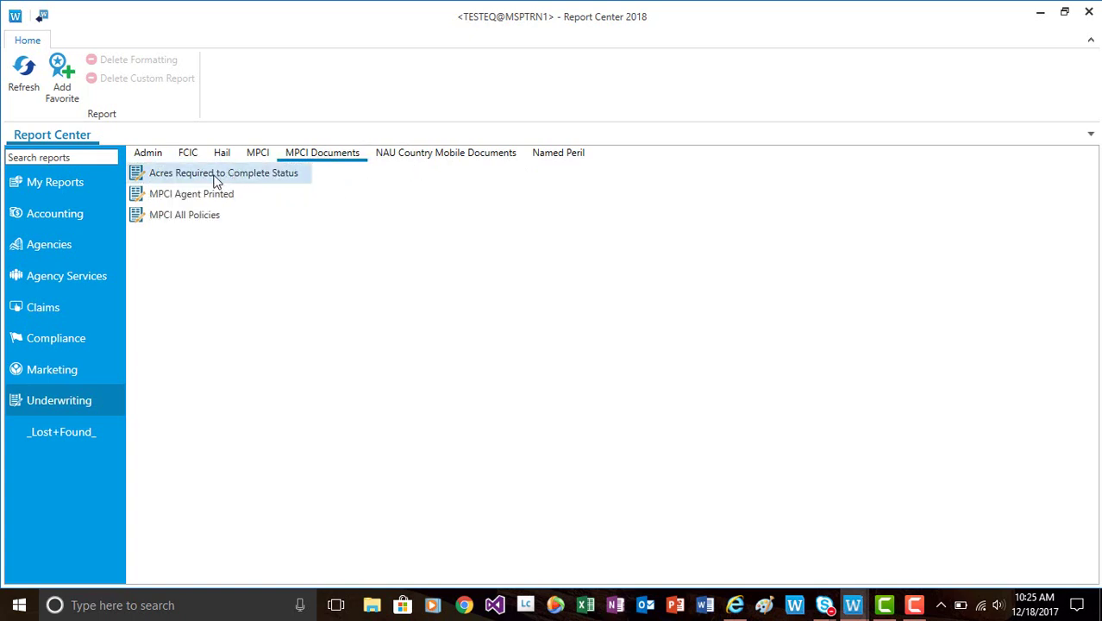
{"action": "left_click", "coordinate": [40, 159]}
- Search reports for 'coverage' and read the result tooltips, including MPCI Coverages
{"action": "type", "text": "coverage"}
{"action": "key", "text": "Return"}
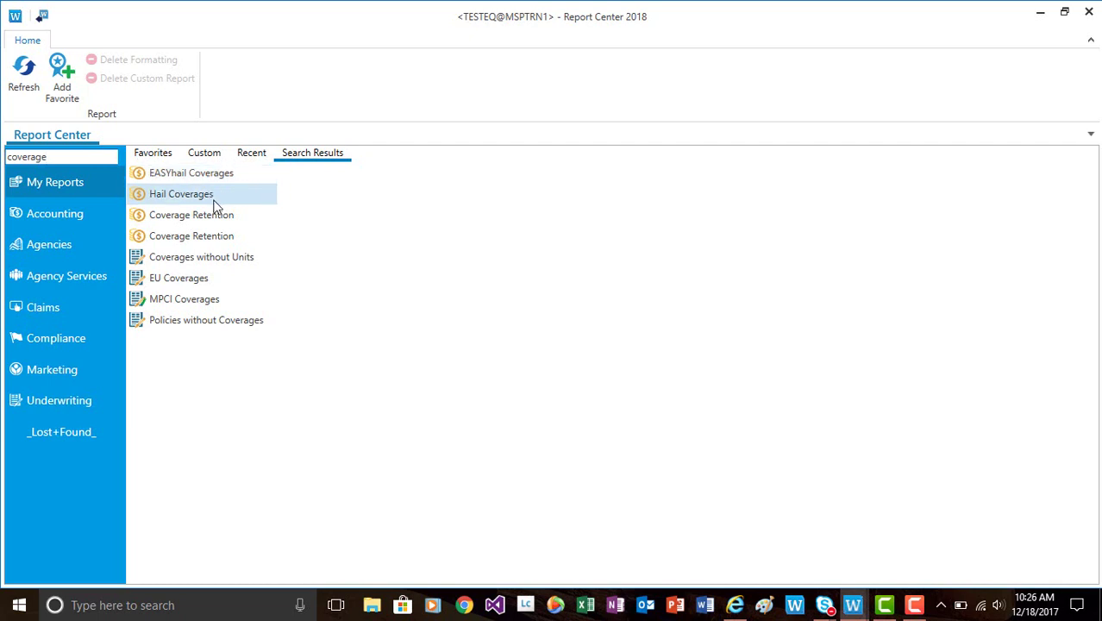
{"action": "mouse_move", "coordinate": [218, 178]}
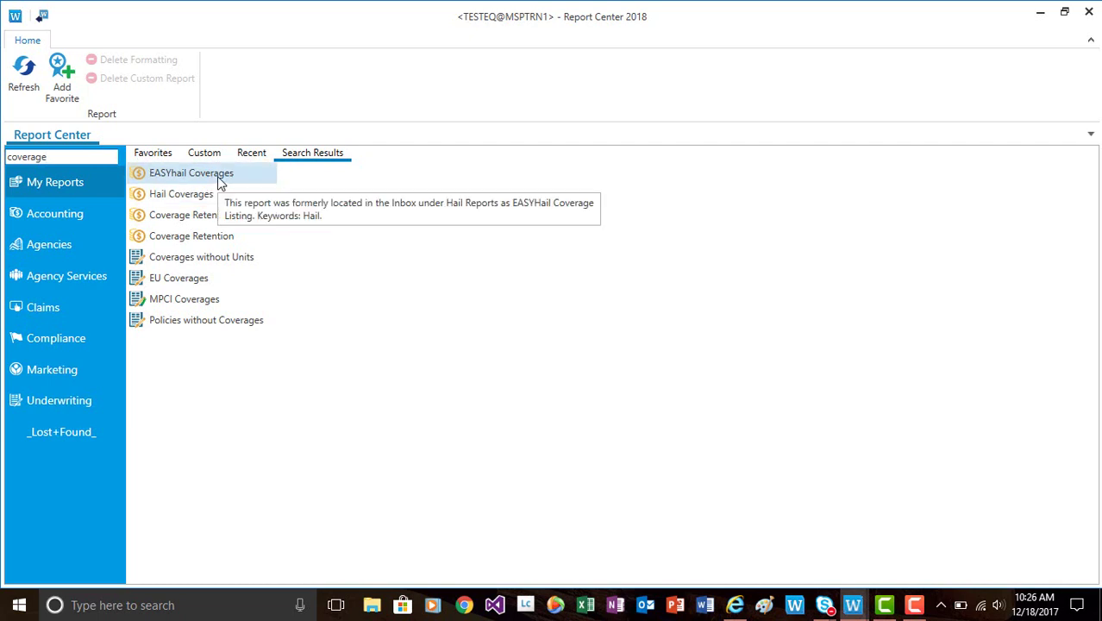
{"action": "mouse_move", "coordinate": [210, 198]}
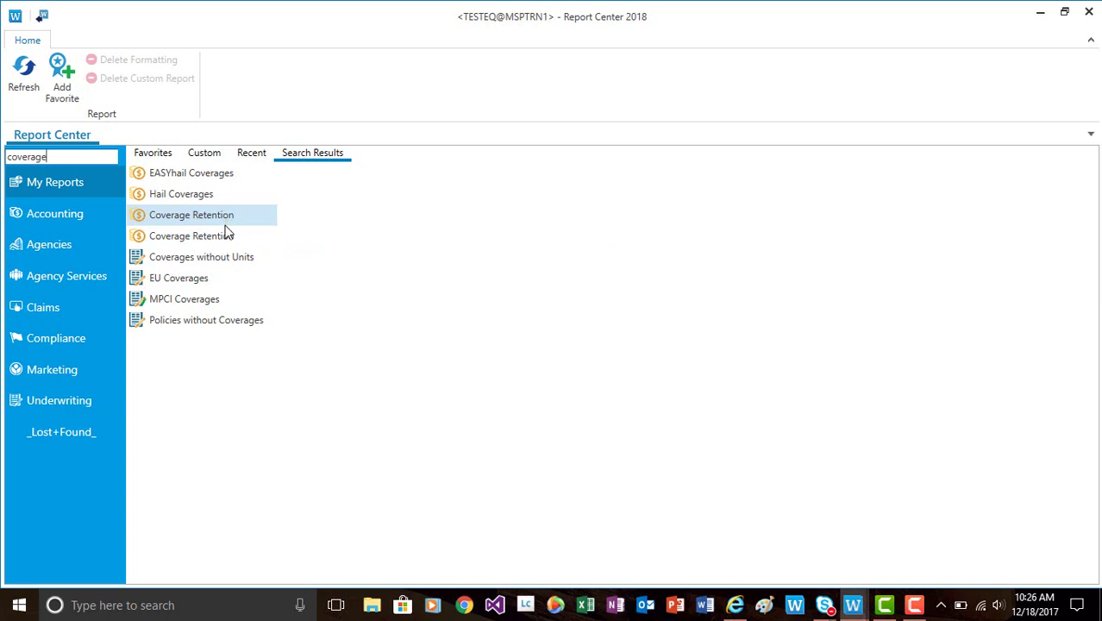
{"action": "mouse_move", "coordinate": [226, 239]}
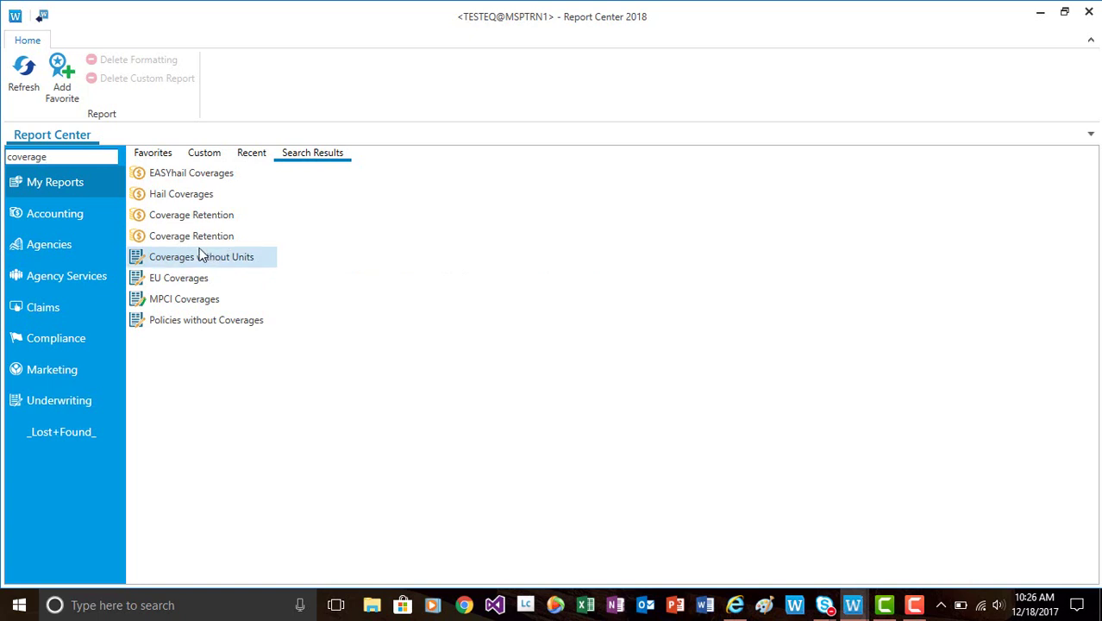
{"action": "mouse_move", "coordinate": [193, 306]}
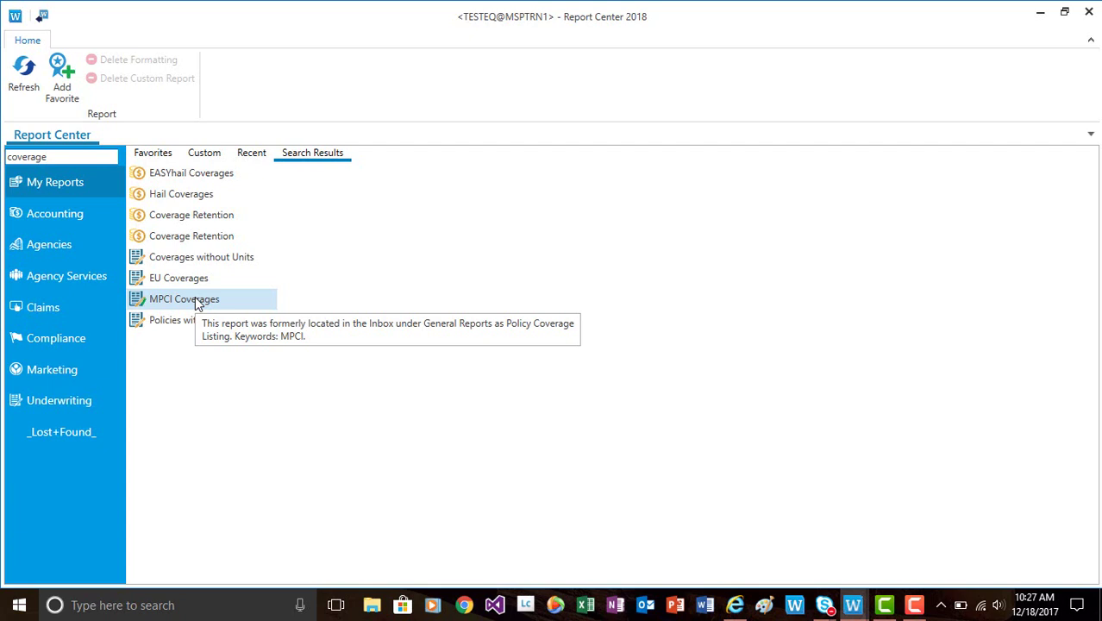
- Run the MPCI Coverages report for branch NAU-ND
{"action": "left_click", "coordinate": [195, 299]}
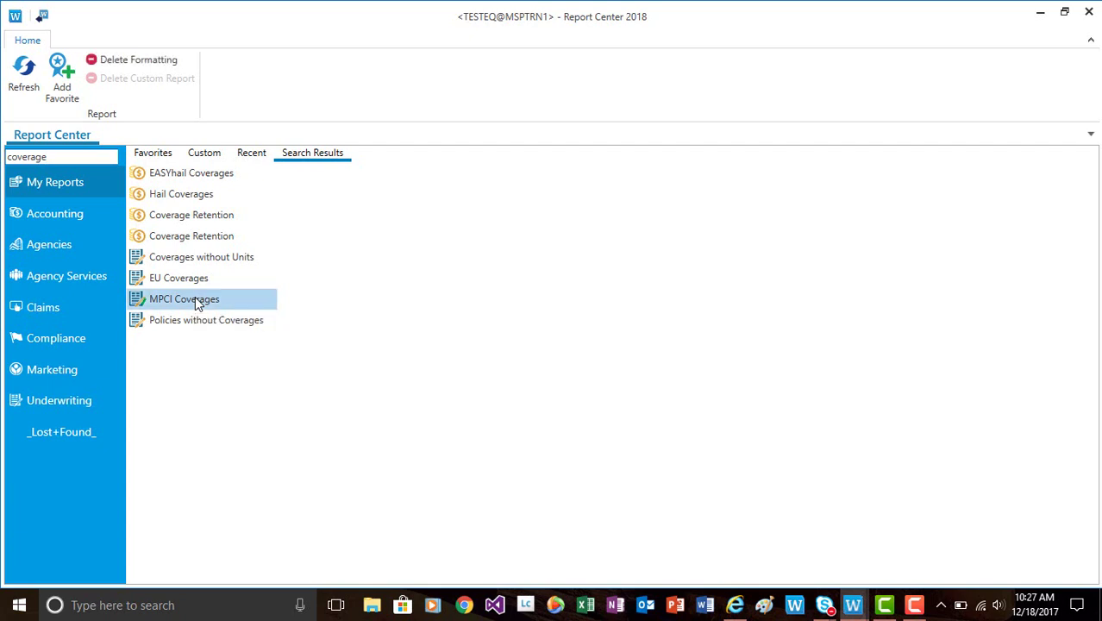
{"action": "double_click", "coordinate": [195, 299]}
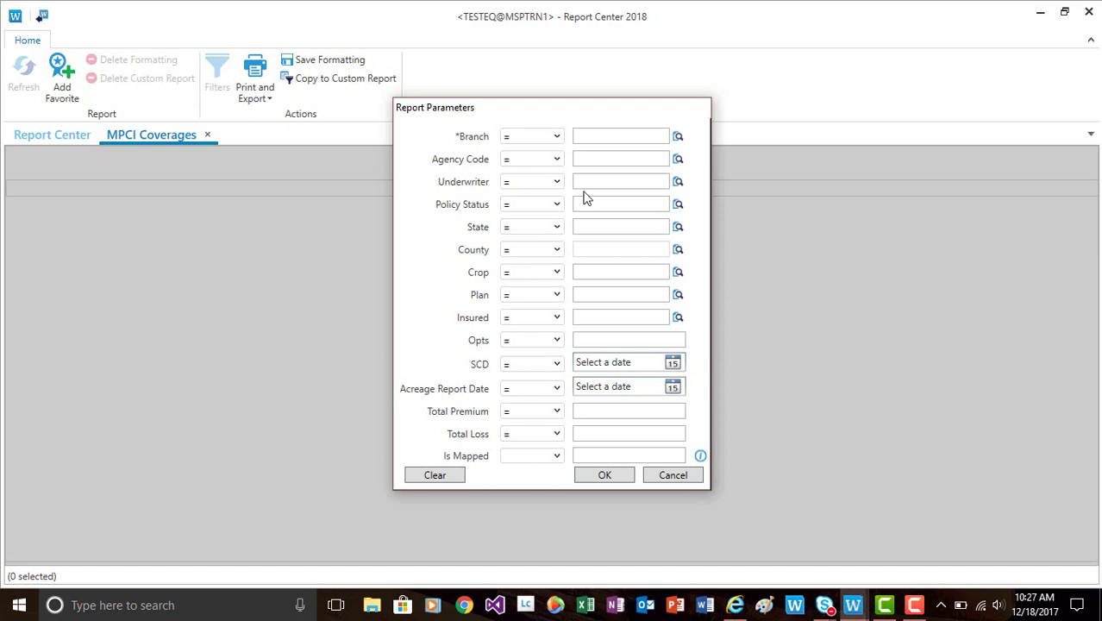
{"action": "left_click", "coordinate": [677, 138]}
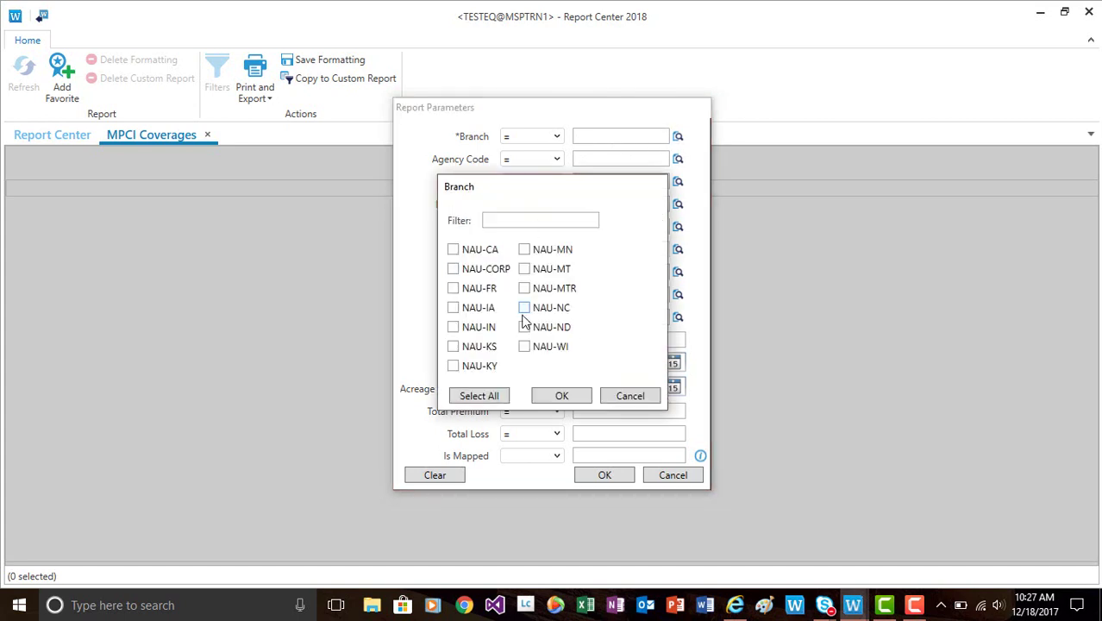
{"action": "left_click", "coordinate": [524, 327]}
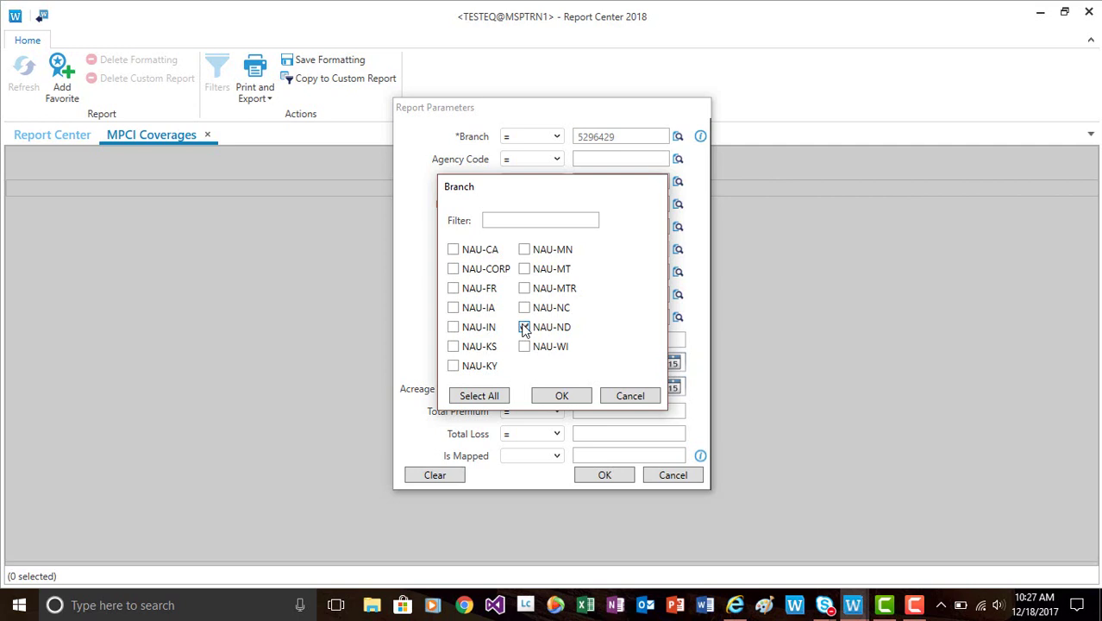
{"action": "left_click", "coordinate": [561, 395]}
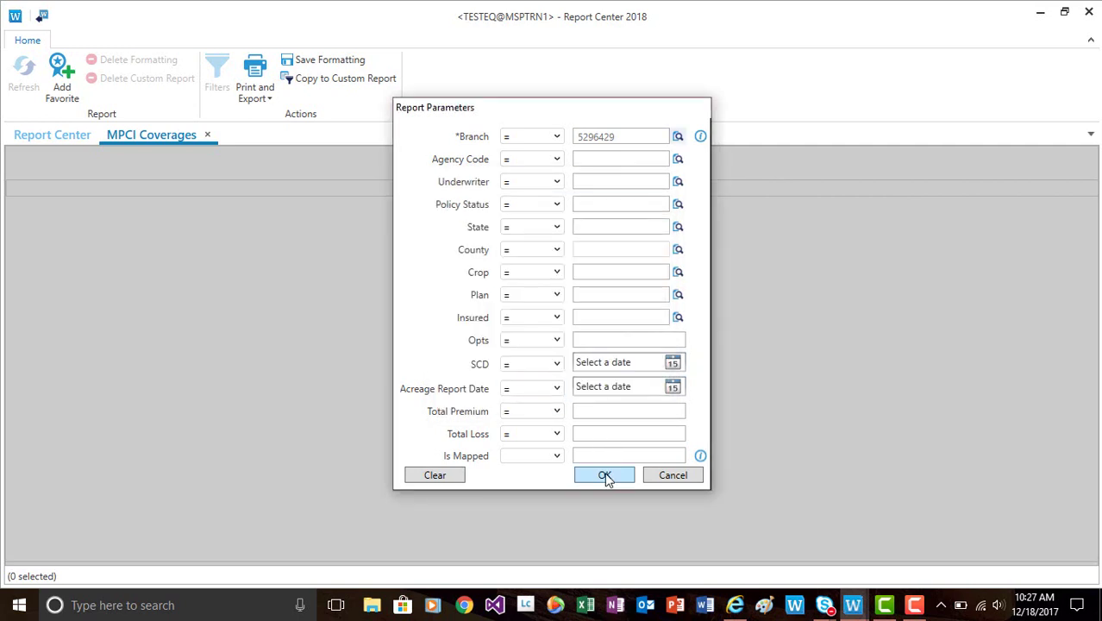
{"action": "left_click", "coordinate": [605, 476]}
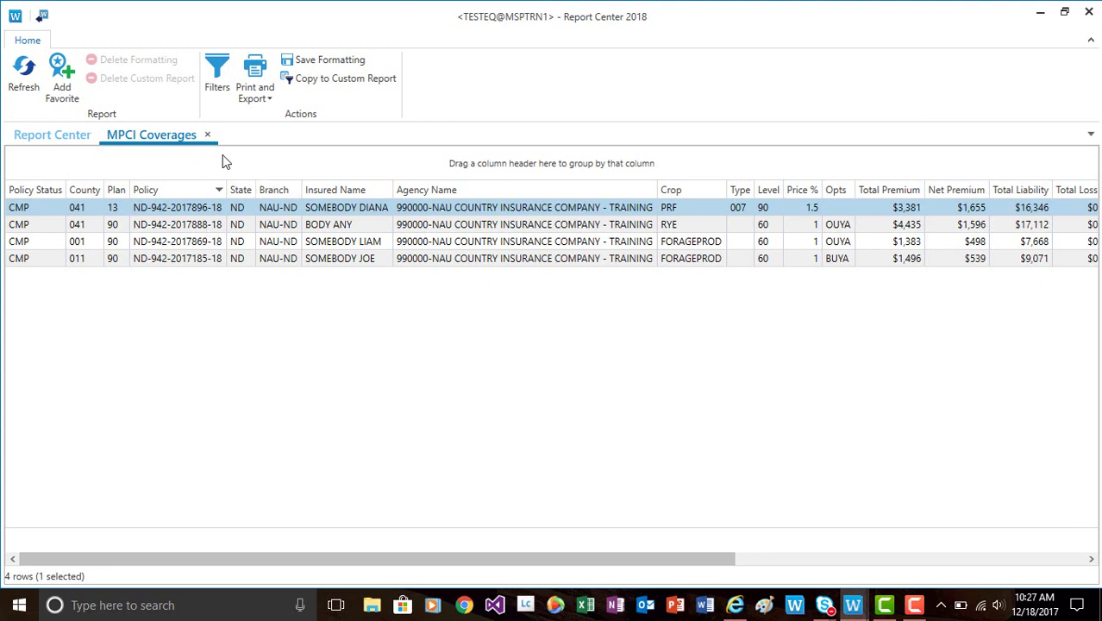
- Add MPCI Coverages to favorites, close its tab, and show the Favorites list
{"action": "left_click", "coordinate": [62, 78]}
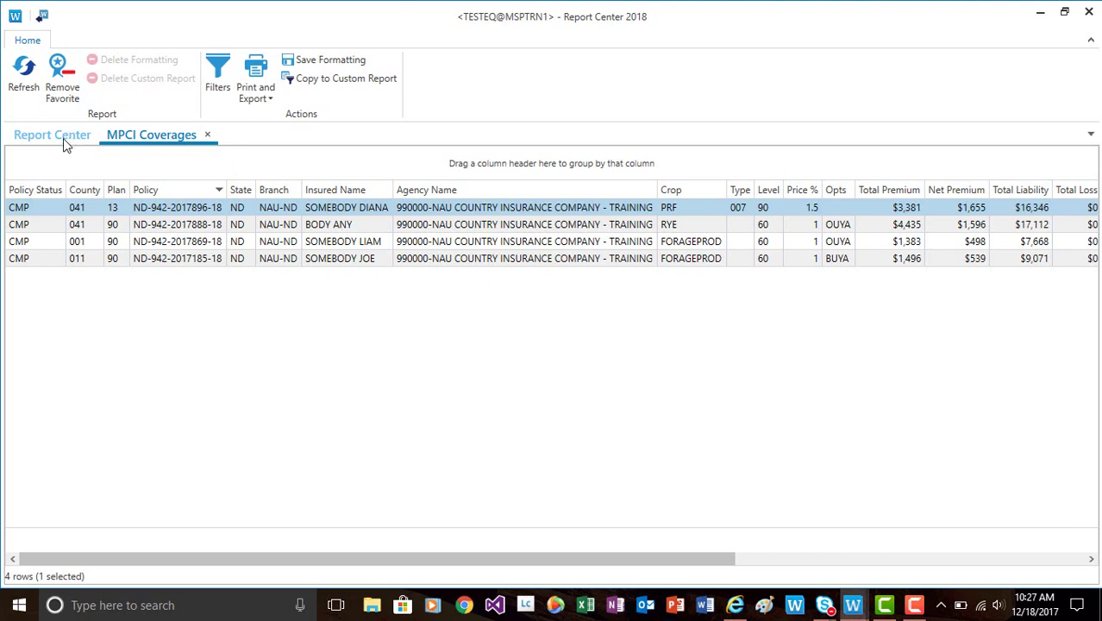
{"action": "left_click", "coordinate": [207, 134]}
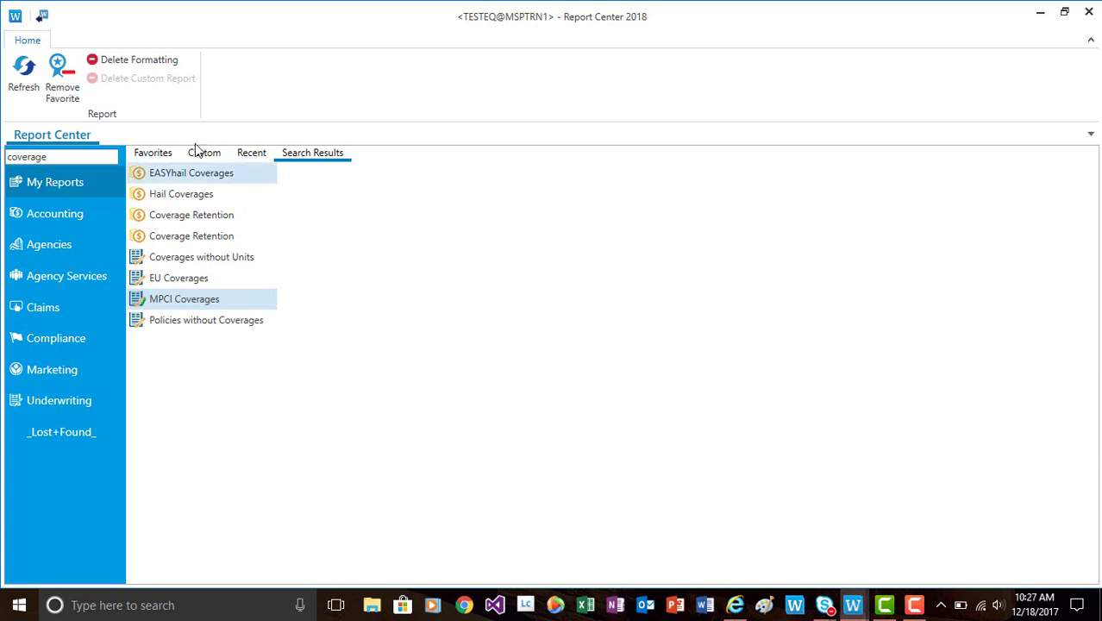
{"action": "left_click", "coordinate": [157, 152]}
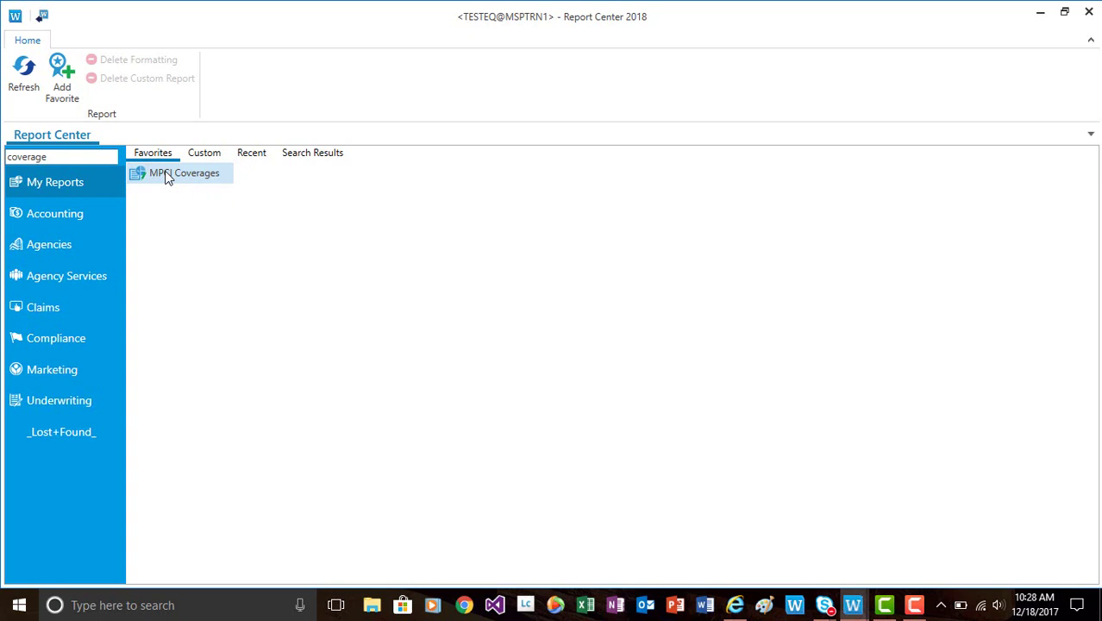
- Reopen MPCI Coverages from Favorites and run it for branch NAU-ND
{"action": "double_click", "coordinate": [168, 175]}
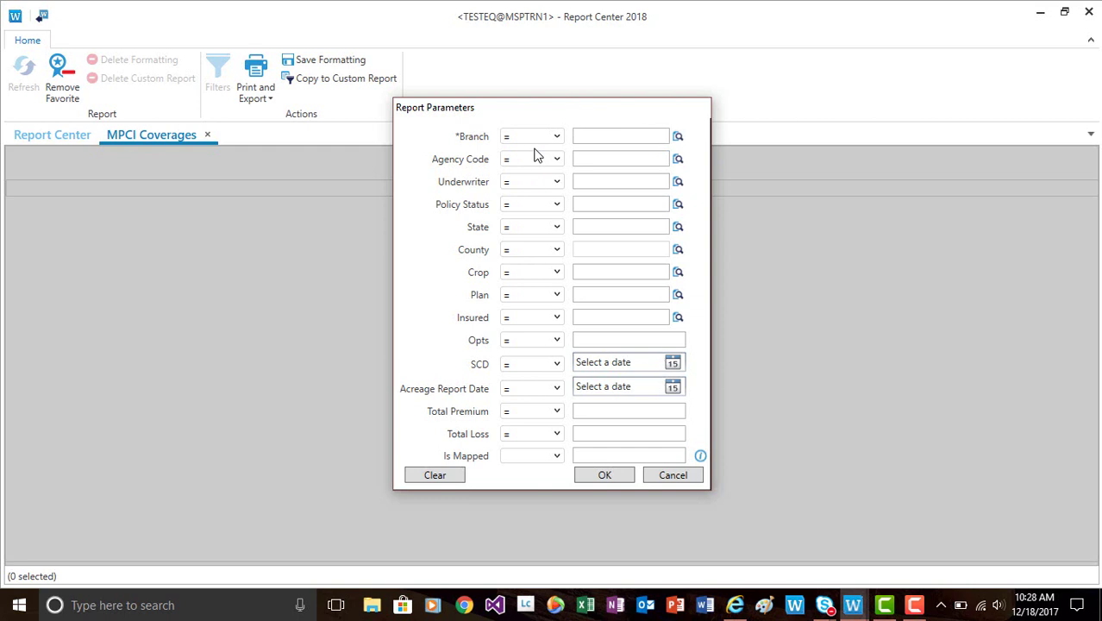
{"action": "left_click", "coordinate": [678, 138]}
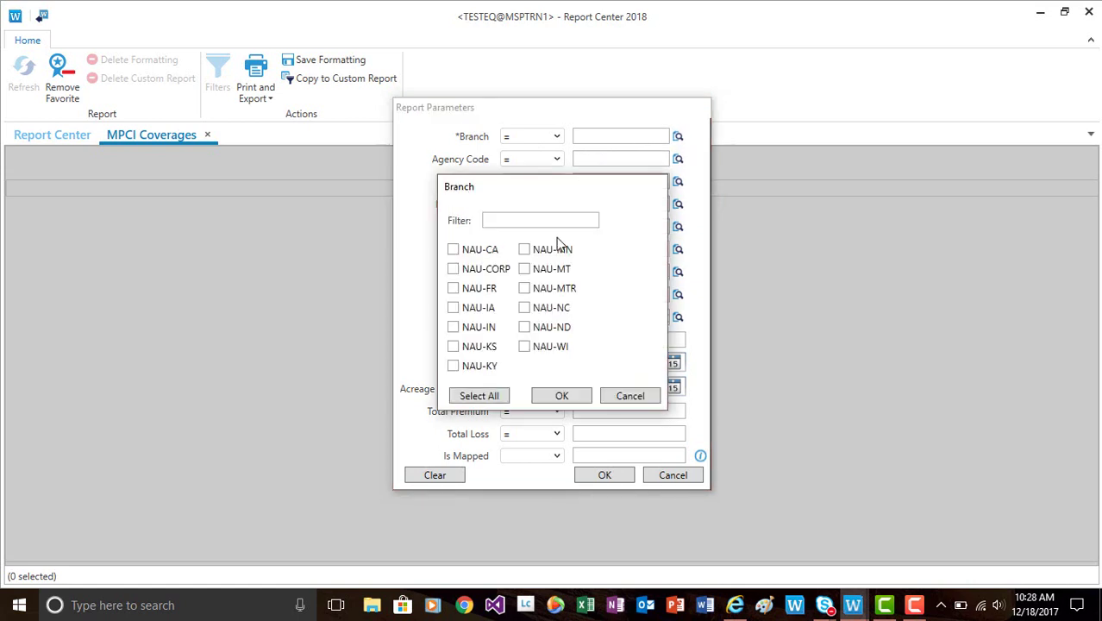
{"action": "left_click", "coordinate": [524, 327]}
{"action": "left_click", "coordinate": [565, 396]}
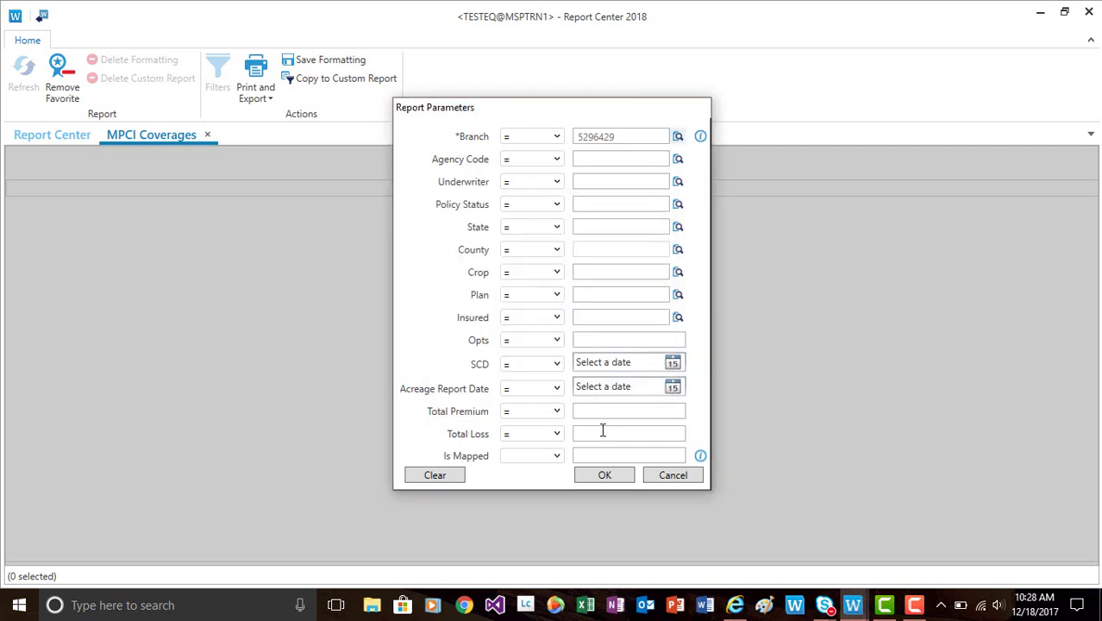
{"action": "left_click", "coordinate": [604, 477]}
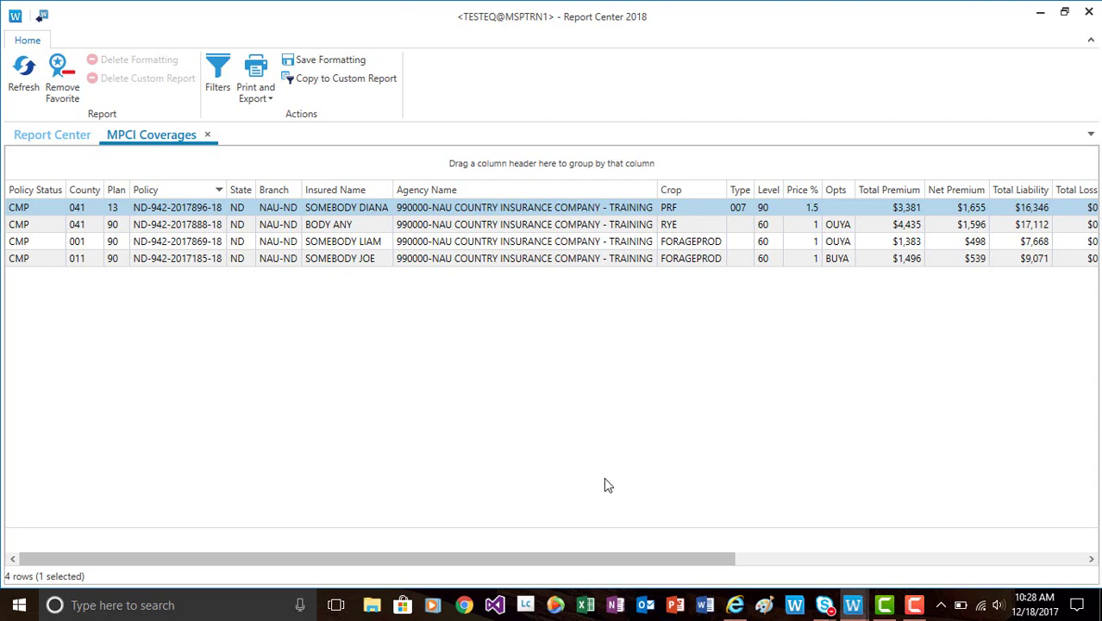
{"action": "left_click", "coordinate": [604, 478]}
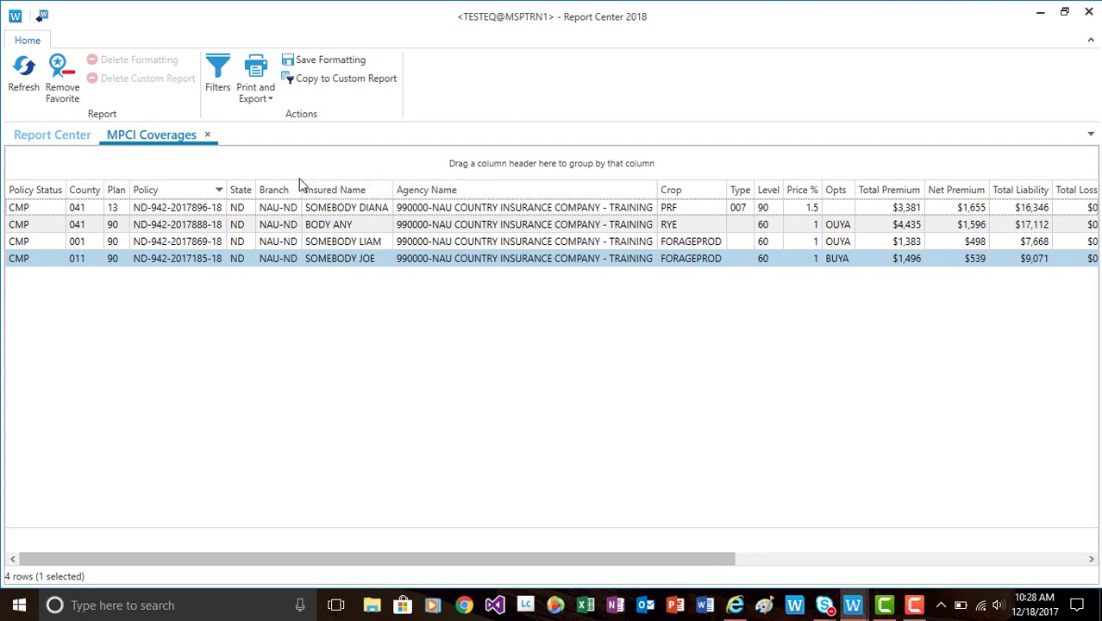
{"action": "left_click", "coordinate": [163, 187]}
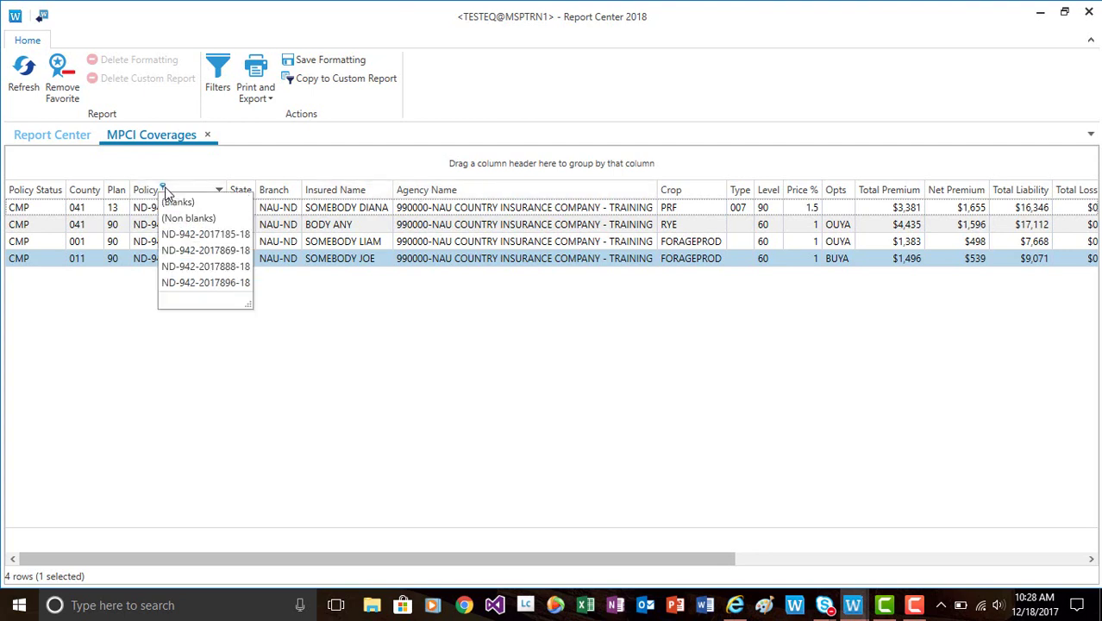
{"action": "left_click", "coordinate": [196, 237]}
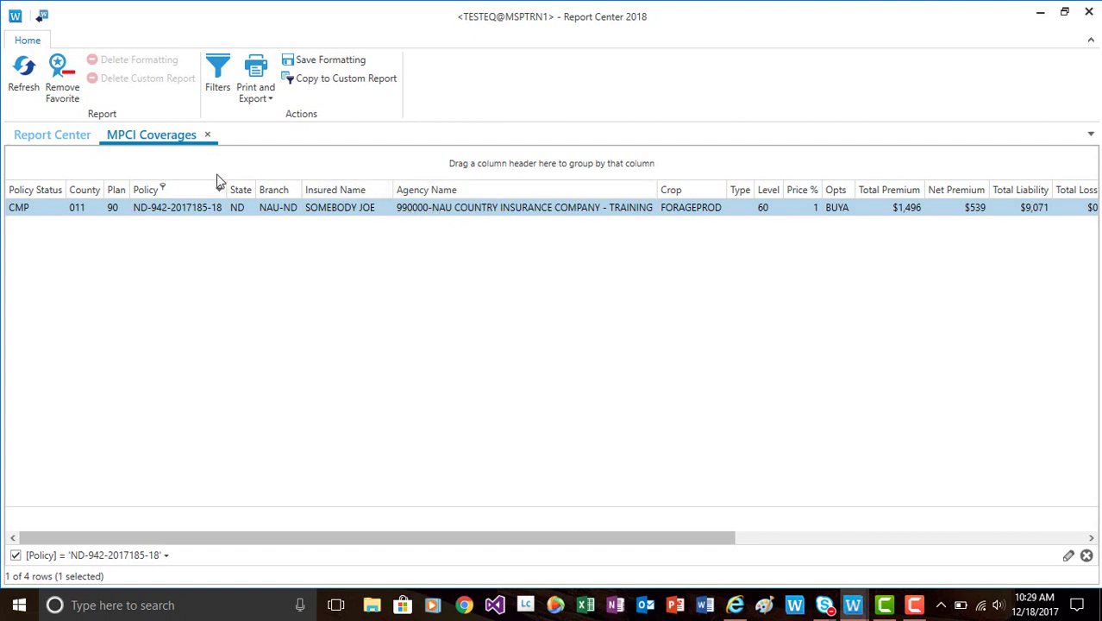
{"action": "left_click", "coordinate": [162, 194]}
{"action": "left_click", "coordinate": [164, 189]}
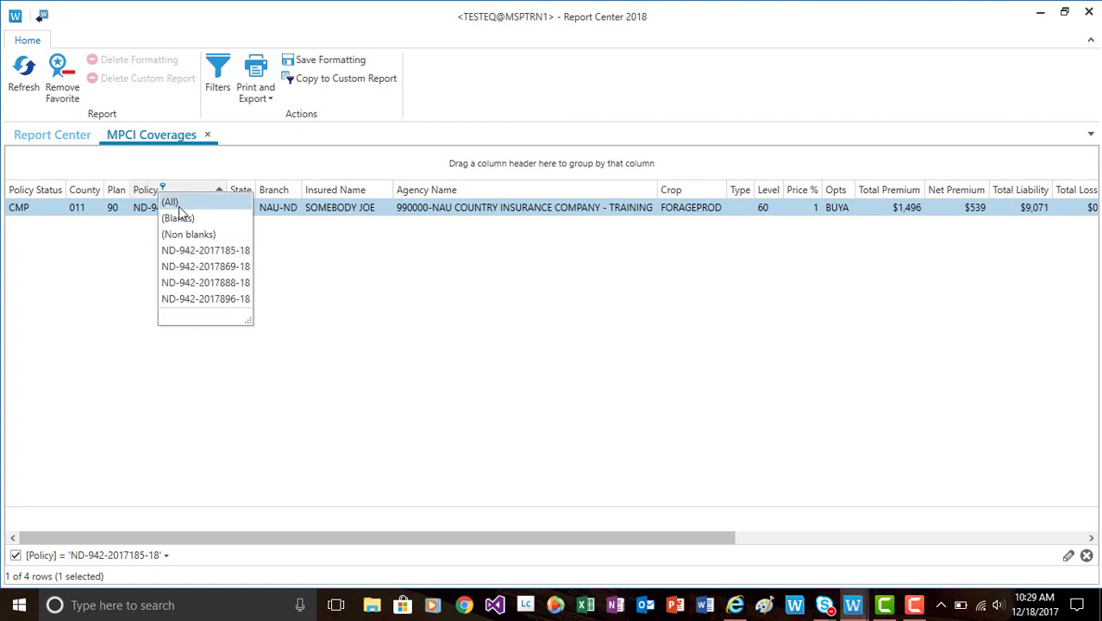
{"action": "left_click", "coordinate": [178, 206]}
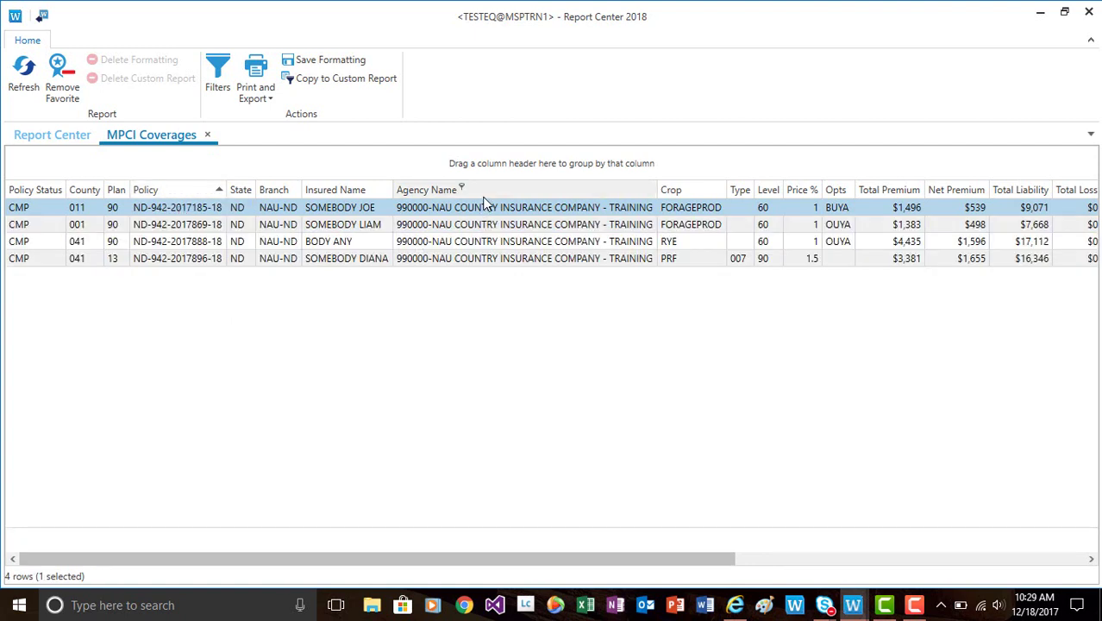
- Filter the Crop column to PRF, then reset it to (All)
{"action": "left_click", "coordinate": [687, 188]}
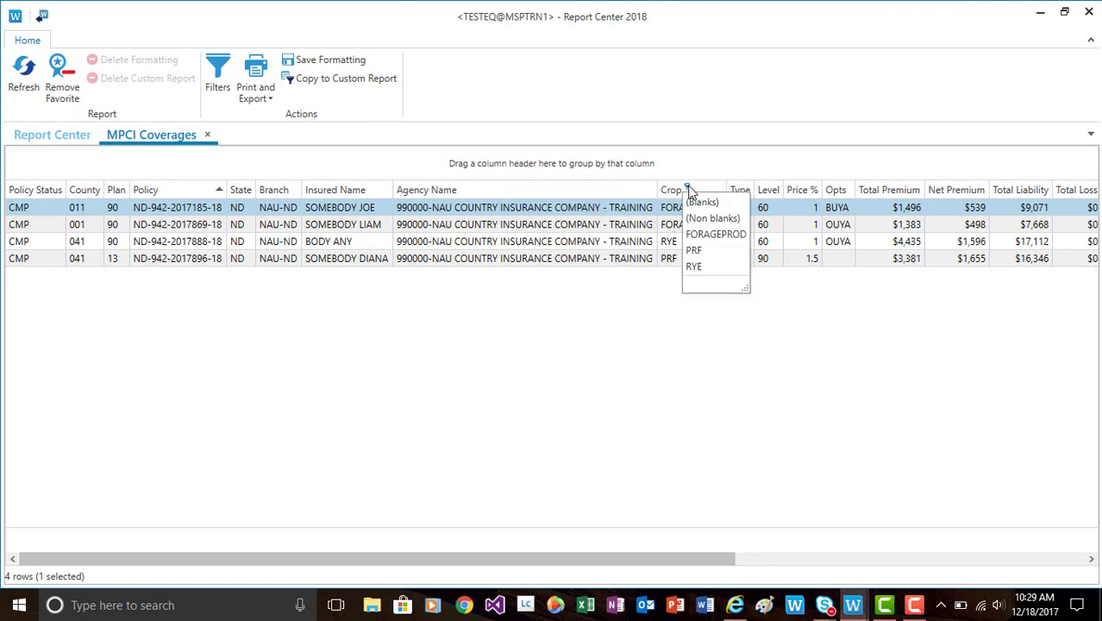
{"action": "left_click", "coordinate": [703, 252]}
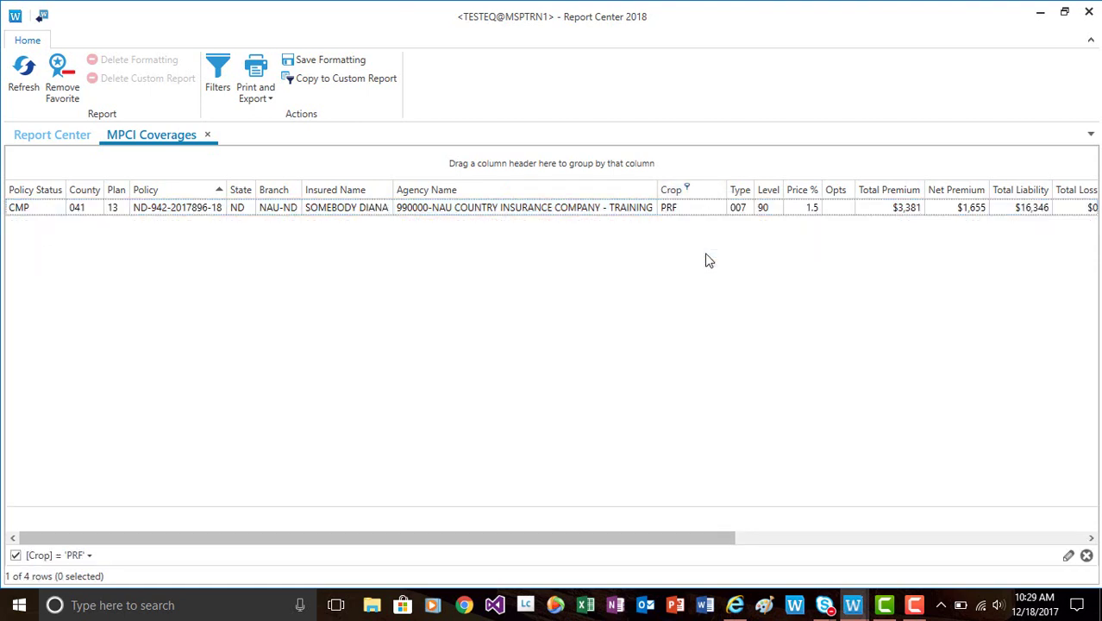
{"action": "left_click", "coordinate": [687, 189]}
{"action": "left_click", "coordinate": [689, 200]}
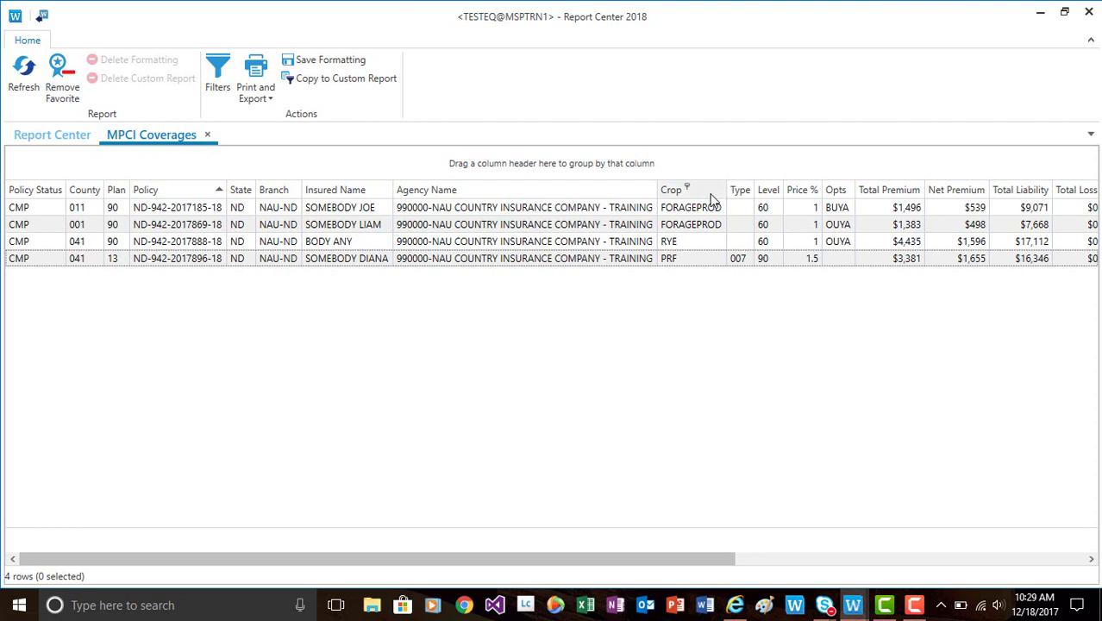
- Sort rows descending by Policy, move Opts ahead of Type, and place Type after Level
{"action": "left_click", "coordinate": [207, 190]}
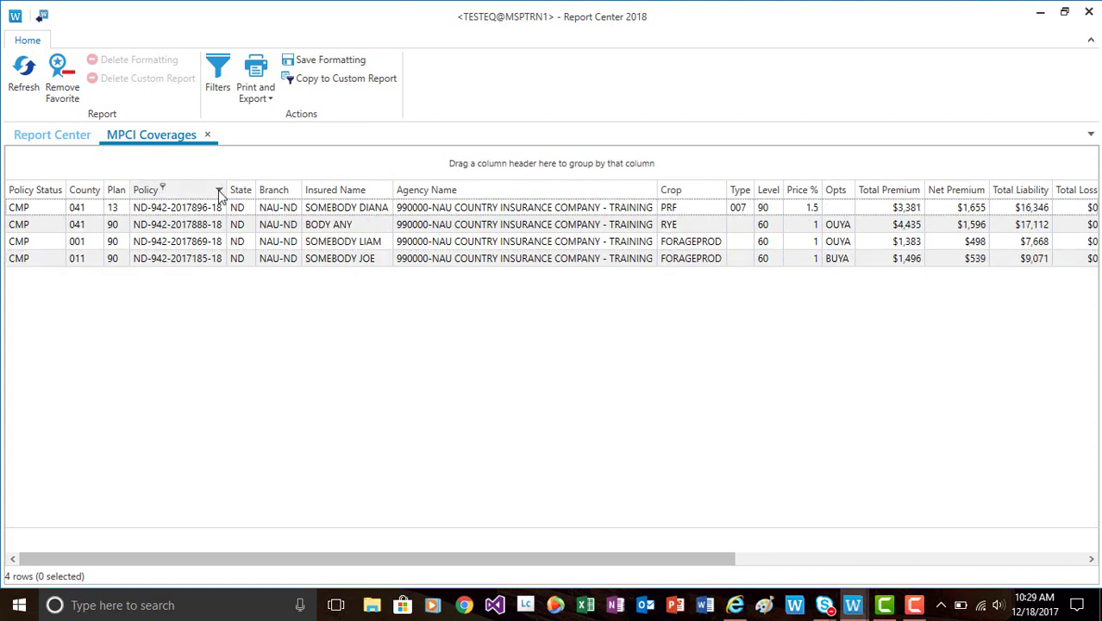
{"action": "left_click", "coordinate": [218, 192]}
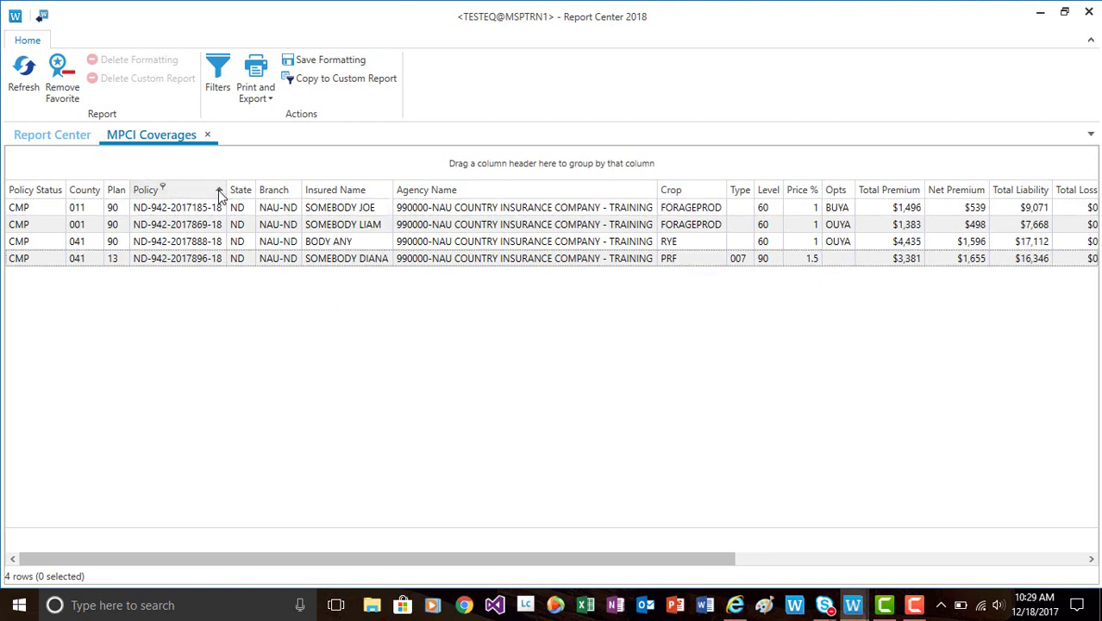
{"action": "left_click", "coordinate": [218, 191]}
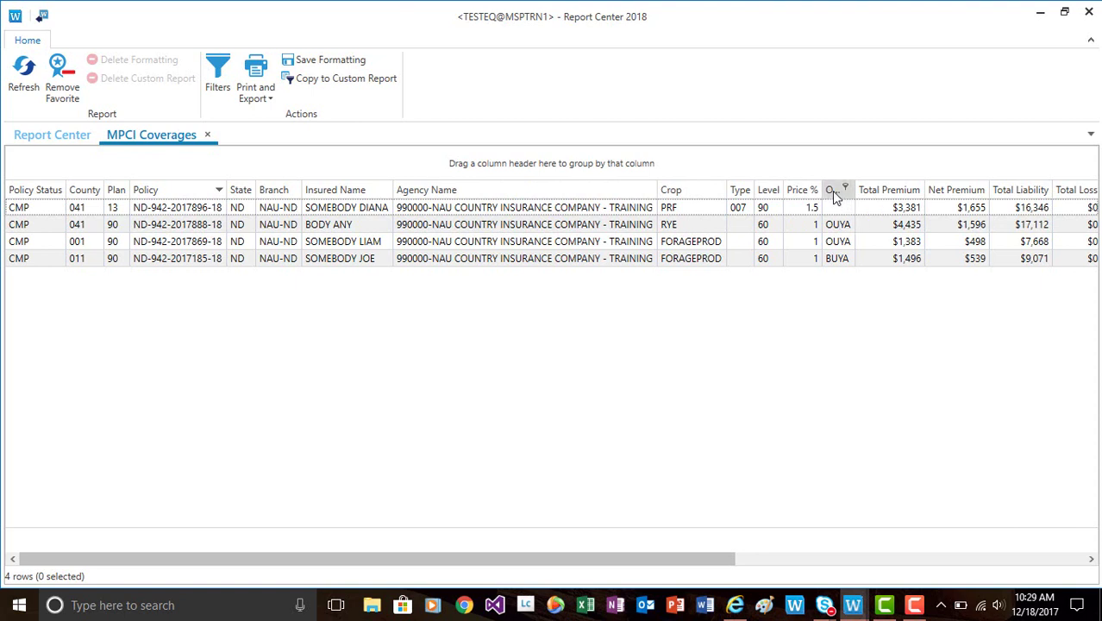
{"action": "left_click_drag", "start_coordinate": [832, 193], "coordinate": [735, 203]}
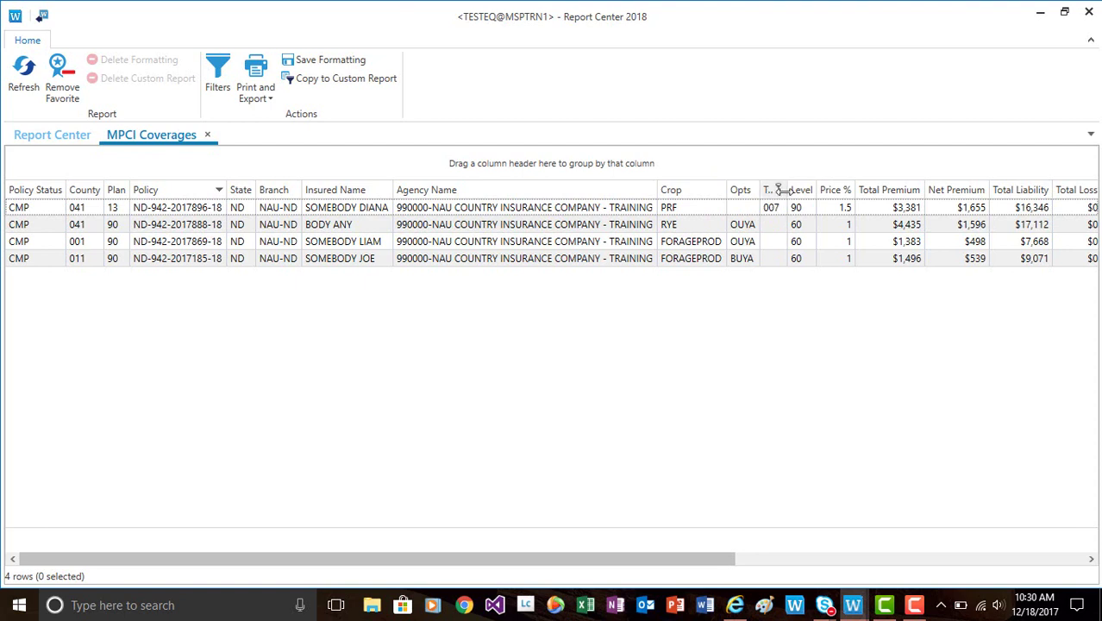
{"action": "left_click_drag", "start_coordinate": [774, 195], "coordinate": [811, 199]}
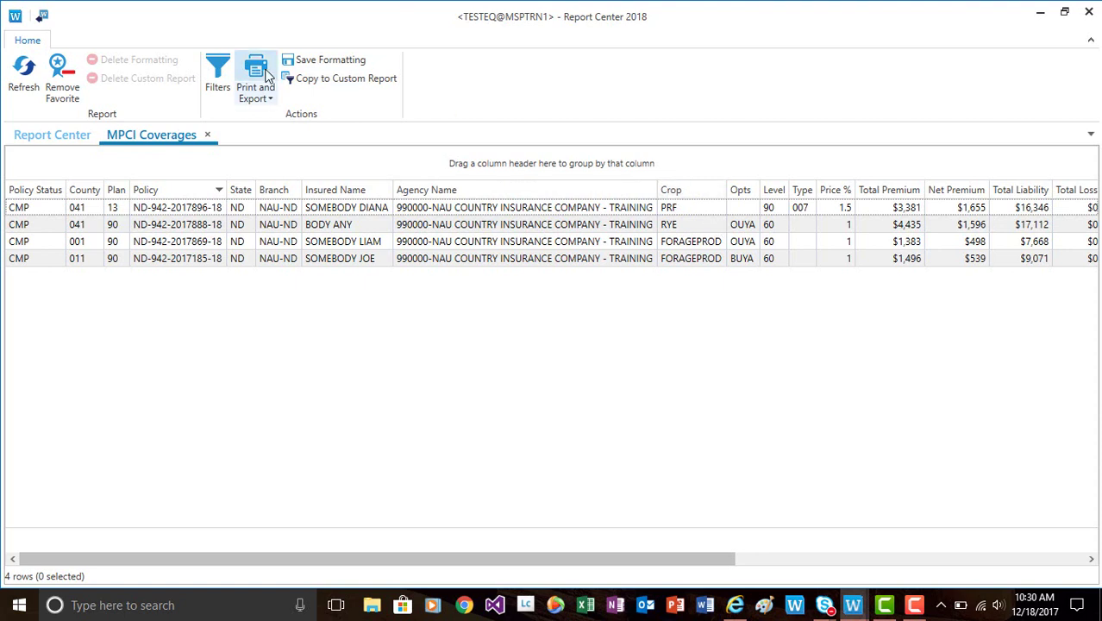
- Save the report's column layout and sorting, close it, and reopen MPCI Coverages
{"action": "left_click", "coordinate": [321, 65]}
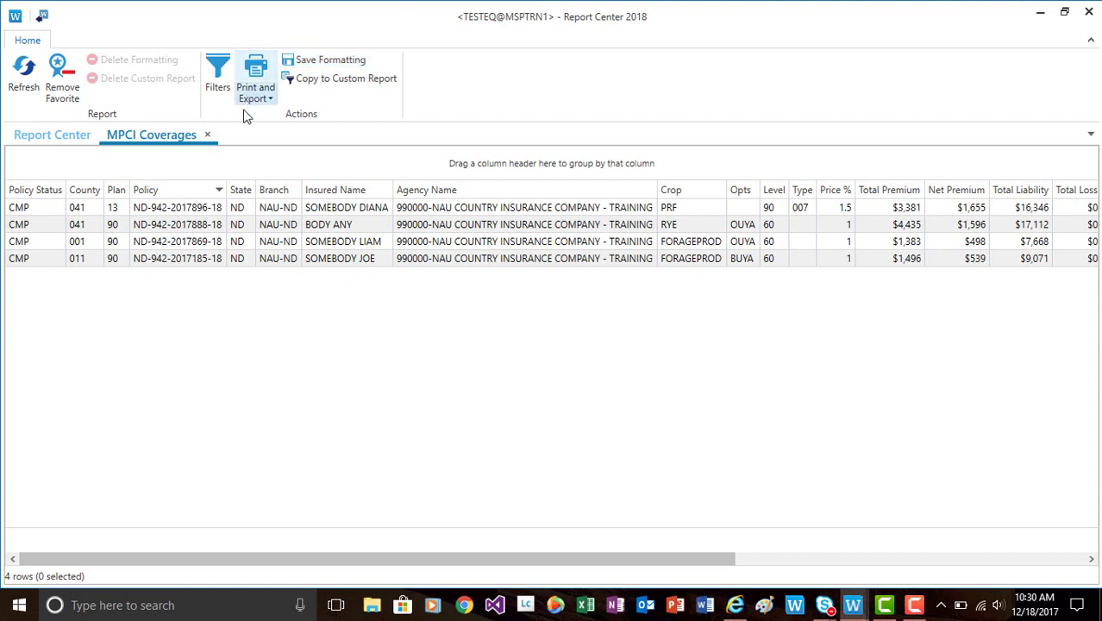
{"action": "left_click", "coordinate": [208, 138]}
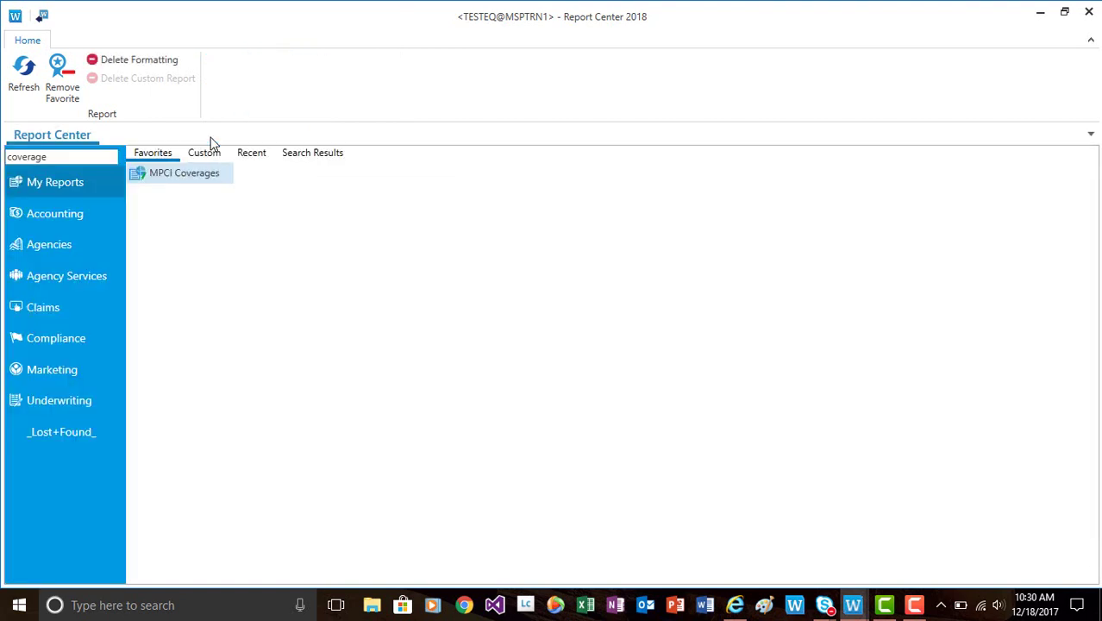
{"action": "left_click", "coordinate": [150, 182]}
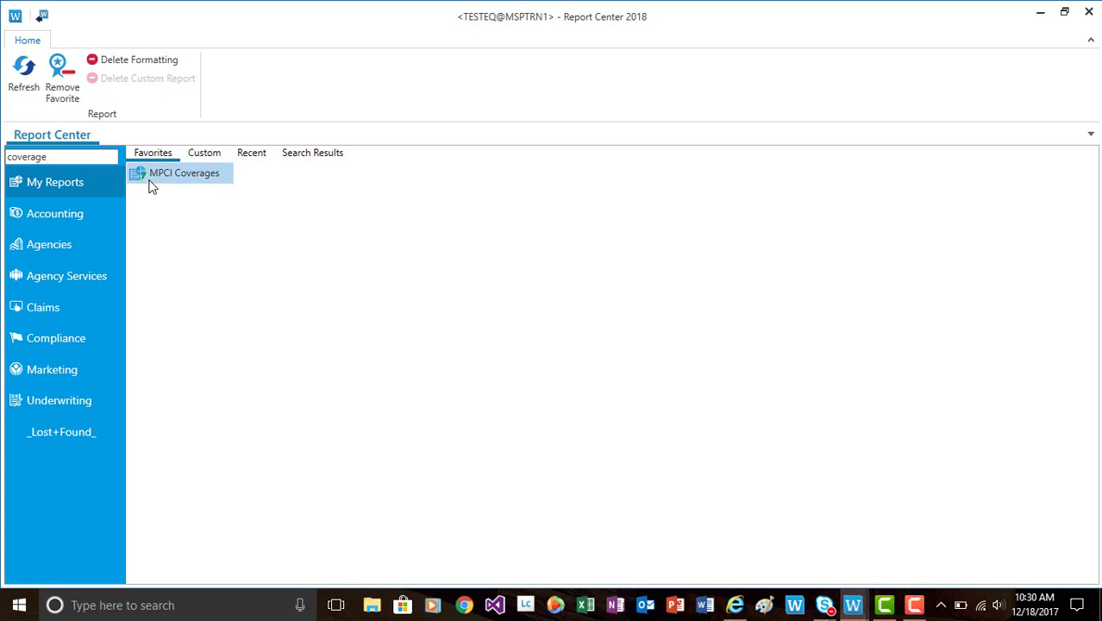
{"action": "double_click", "coordinate": [152, 187]}
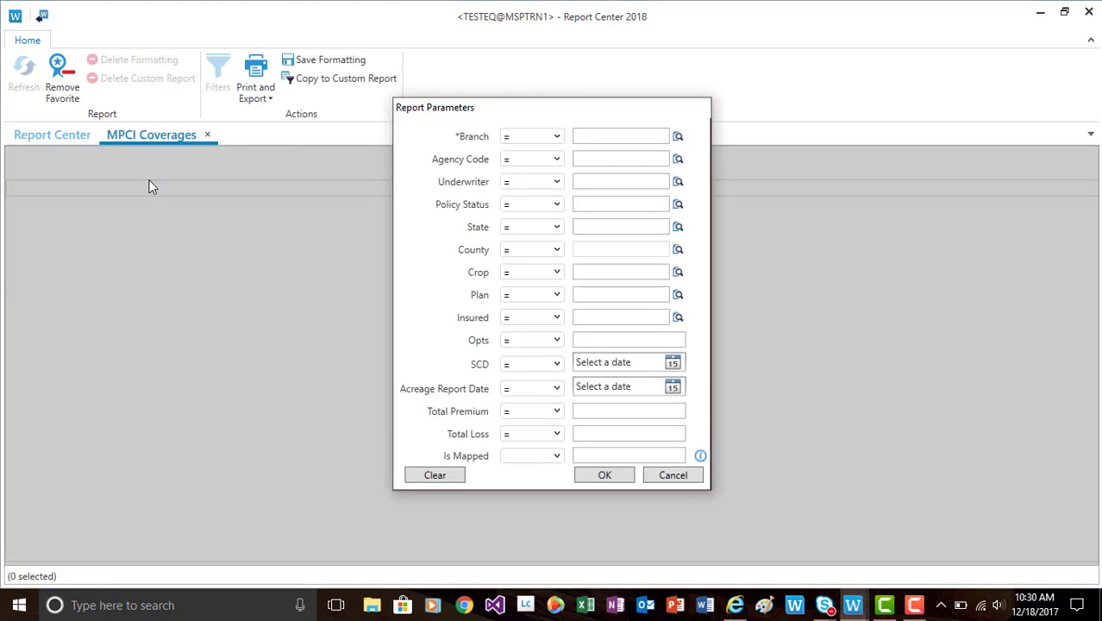
- Choose branch NAU-ND in the report parameters and run the report
{"action": "left_click", "coordinate": [677, 137]}
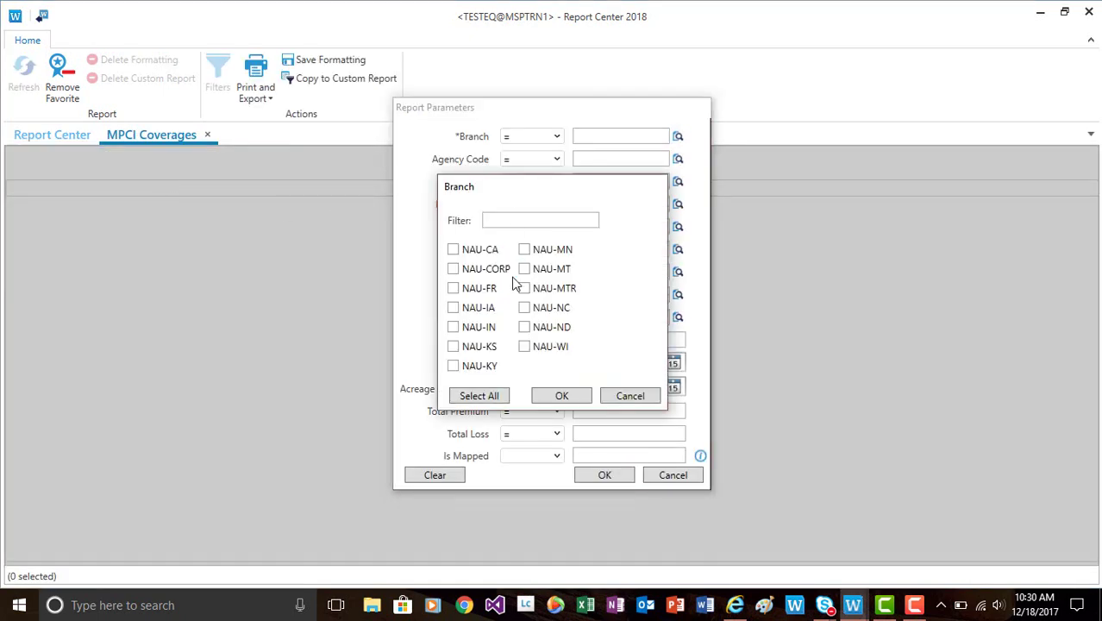
{"action": "left_click", "coordinate": [525, 326]}
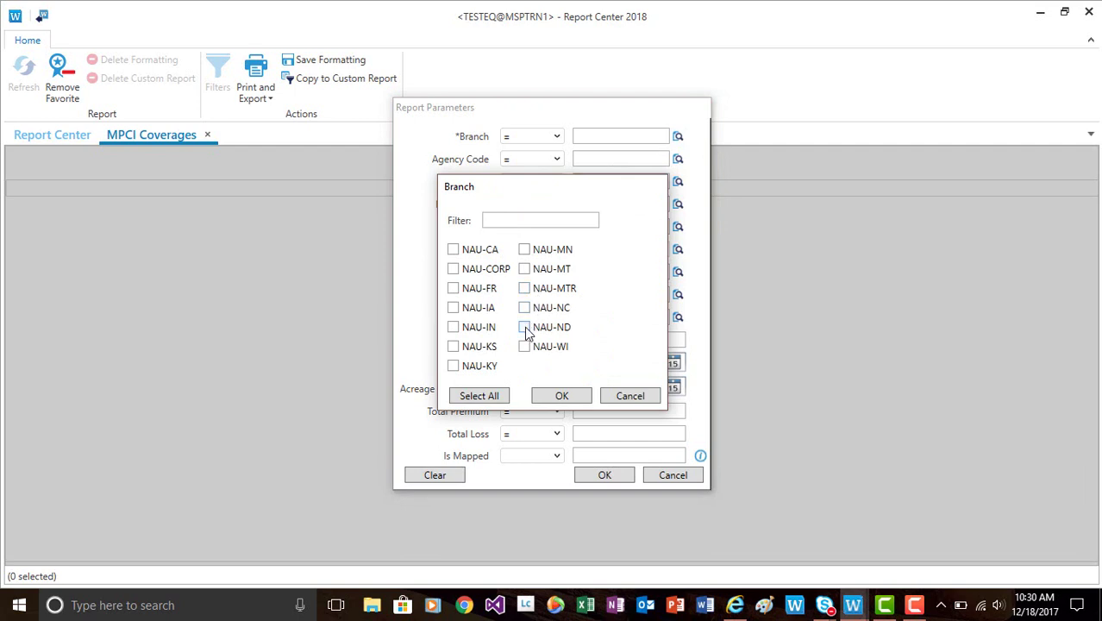
{"action": "left_click", "coordinate": [561, 395]}
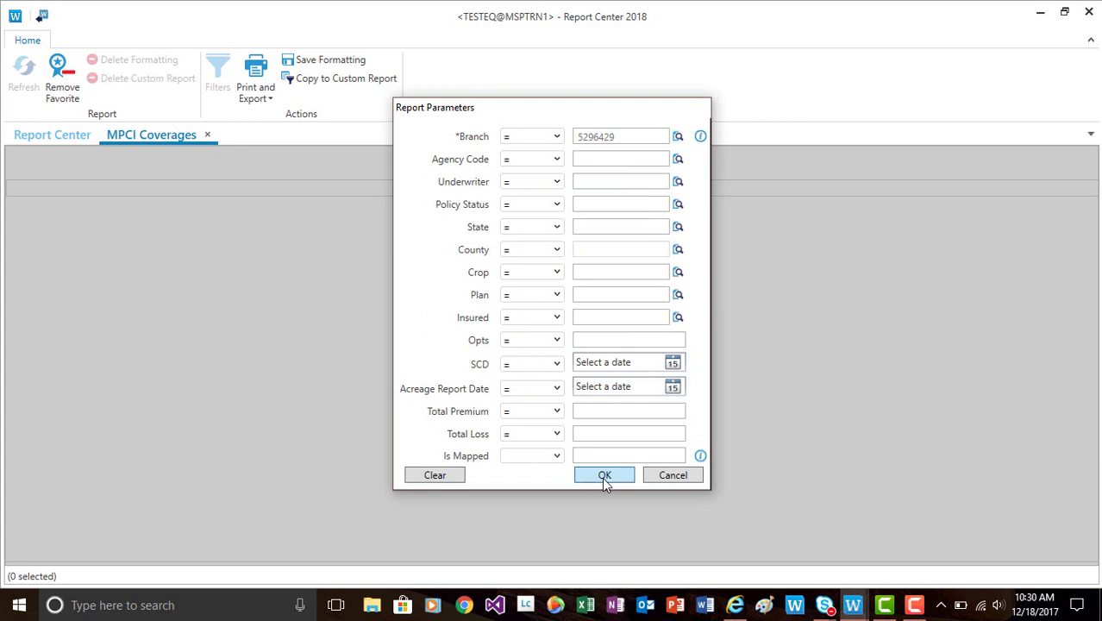
{"action": "left_click", "coordinate": [603, 477]}
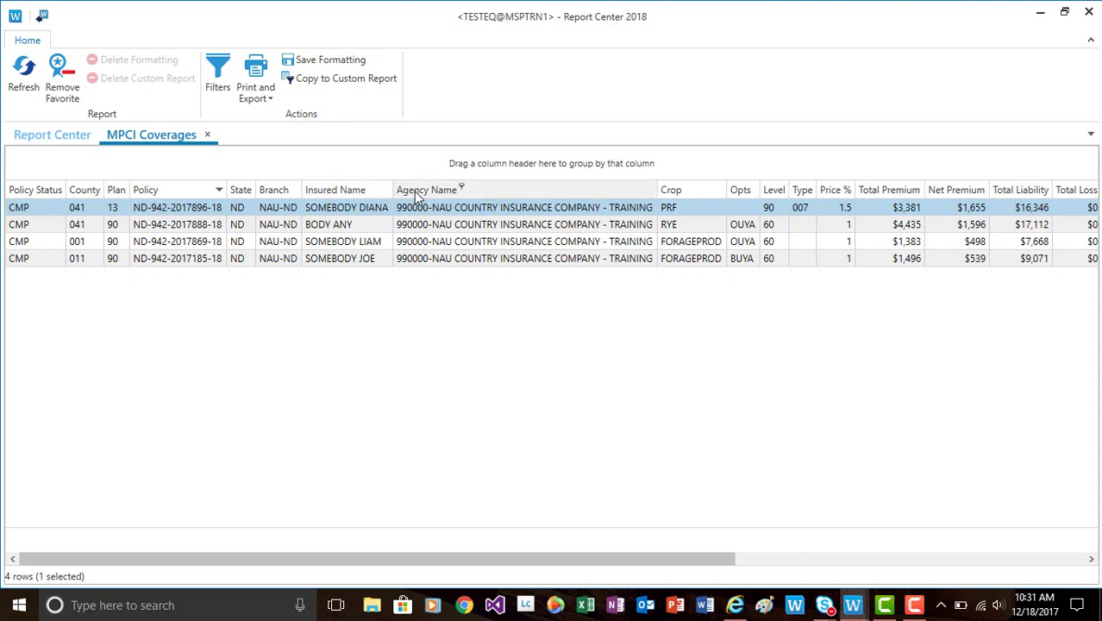
- Group the MPCI Coverages rows by Agency Name, then subgroup them by Insured Name
{"action": "left_click_drag", "start_coordinate": [417, 196], "coordinate": [382, 165]}
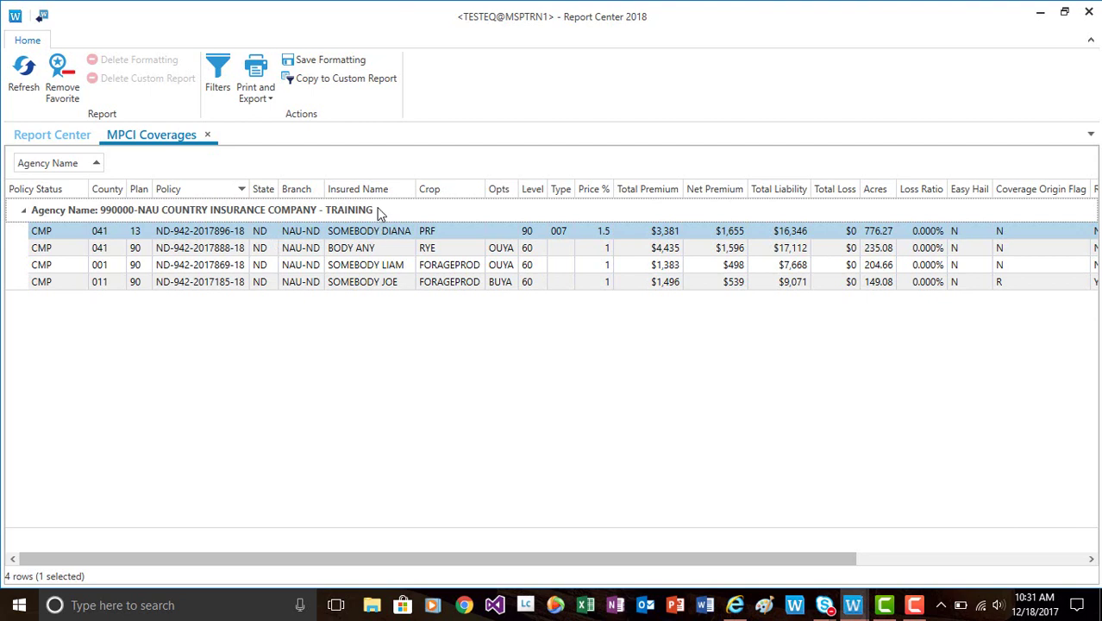
{"action": "left_click_drag", "start_coordinate": [380, 196], "coordinate": [207, 165]}
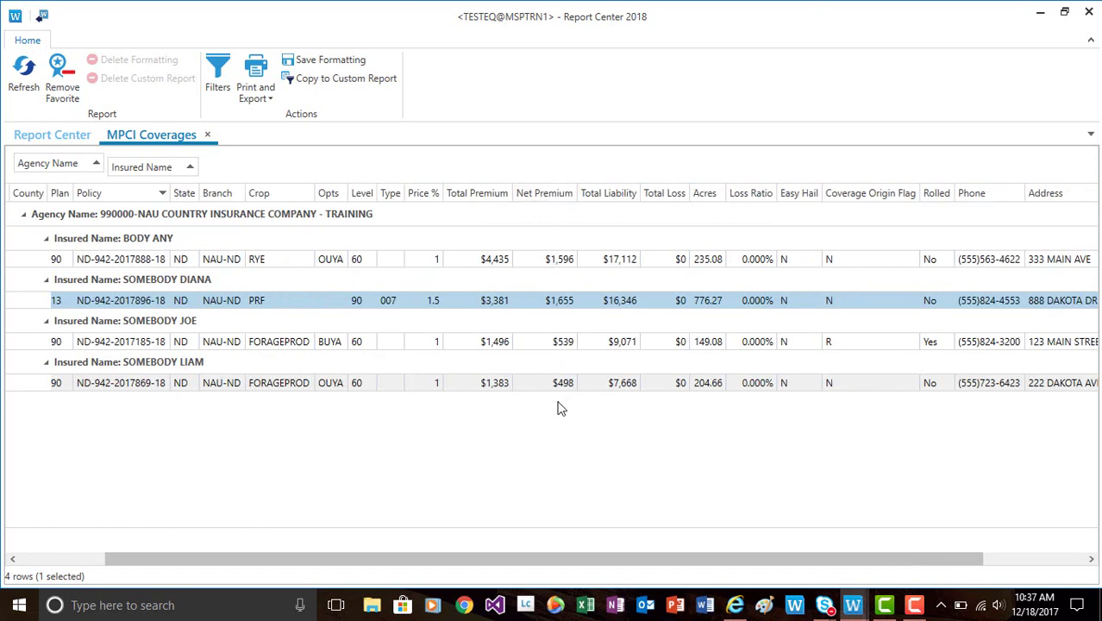
- Add Net Premium sums to each insured group ($4,288 total) and widen the Net Premium column
{"action": "right_click", "coordinate": [576, 542]}
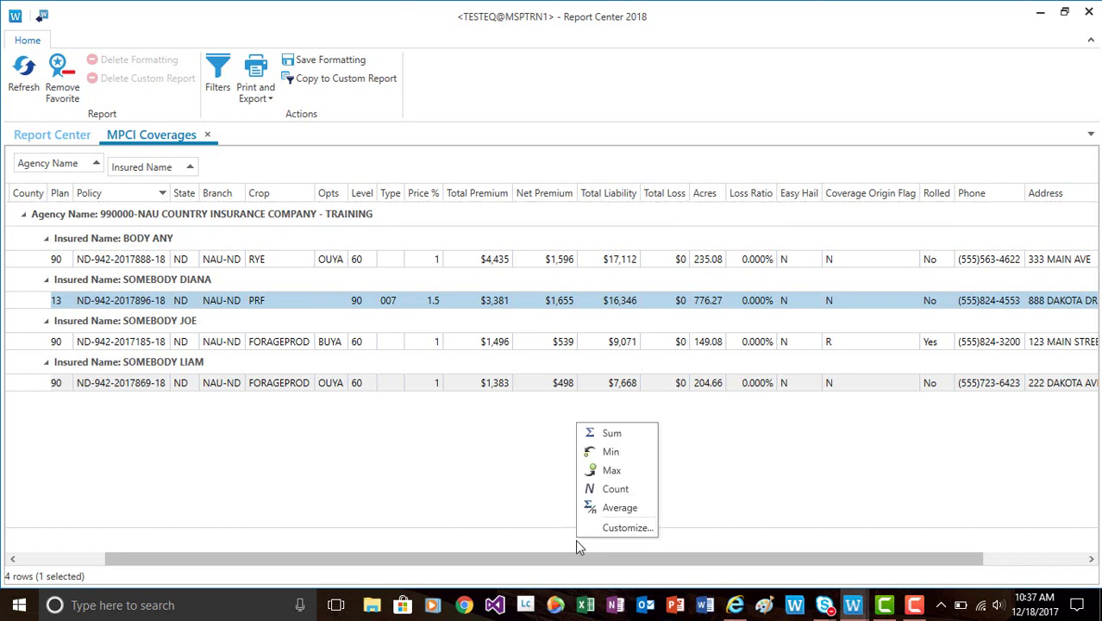
{"action": "left_click", "coordinate": [611, 434]}
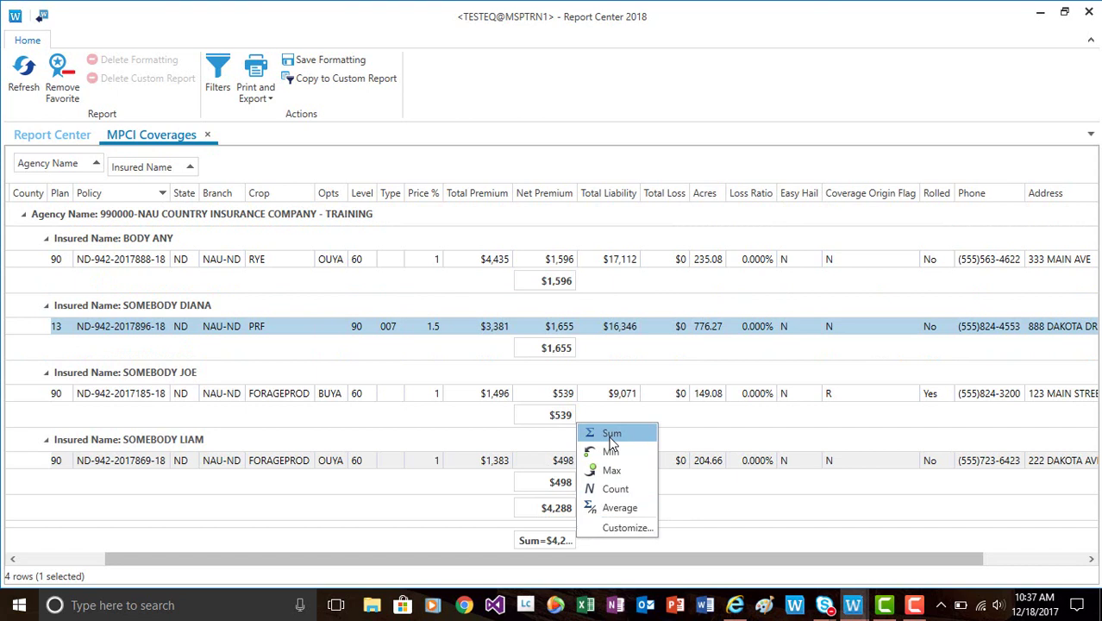
{"action": "left_click", "coordinate": [576, 197]}
{"action": "left_click", "coordinate": [575, 194]}
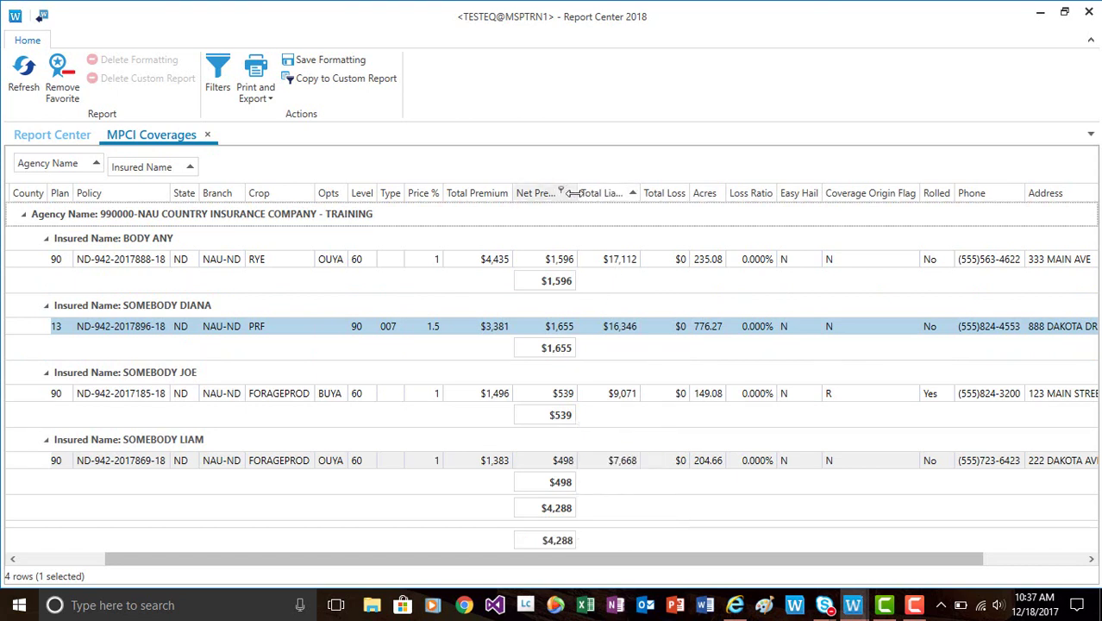
{"action": "left_click_drag", "start_coordinate": [576, 193], "coordinate": [632, 194]}
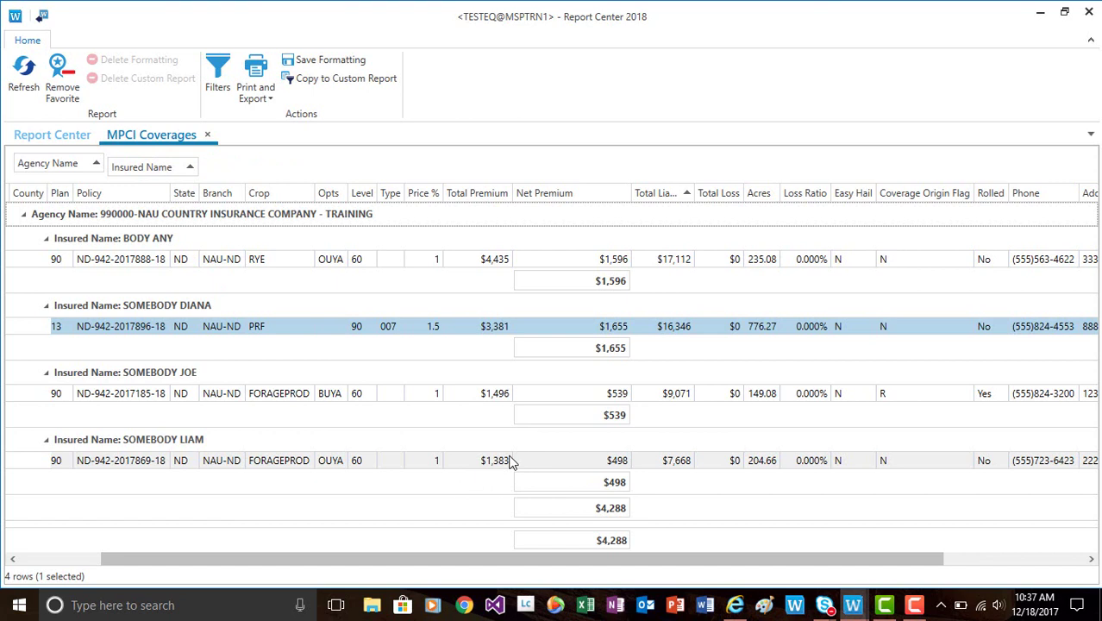
- Save the grouped layout as the custom report 'MPCI Coverages - Customized'
{"action": "left_click", "coordinate": [321, 69]}
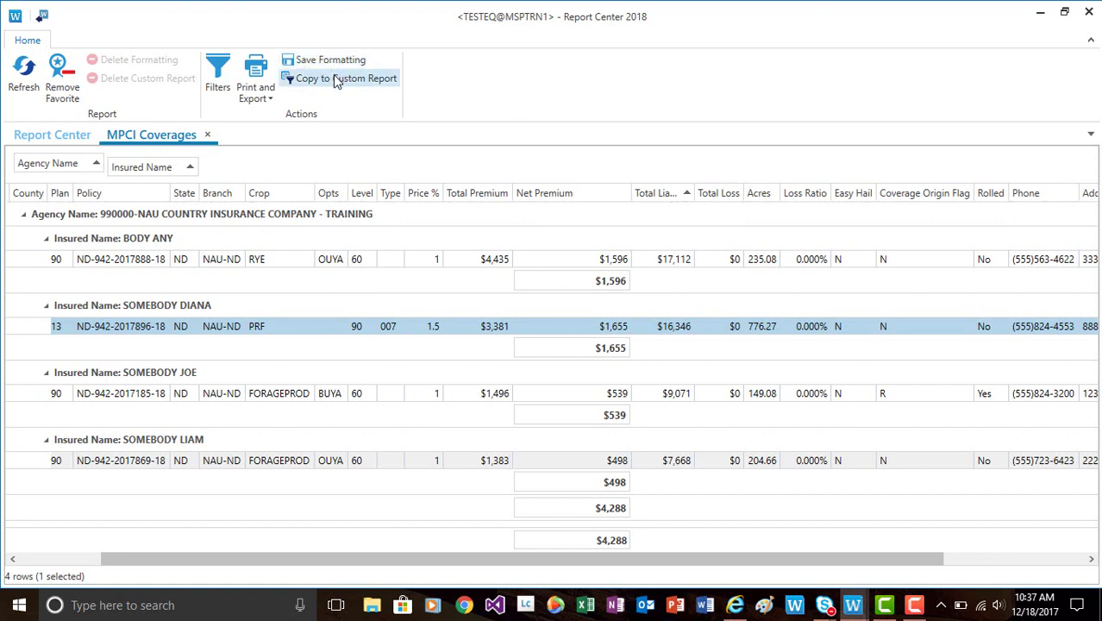
{"action": "left_click", "coordinate": [336, 77]}
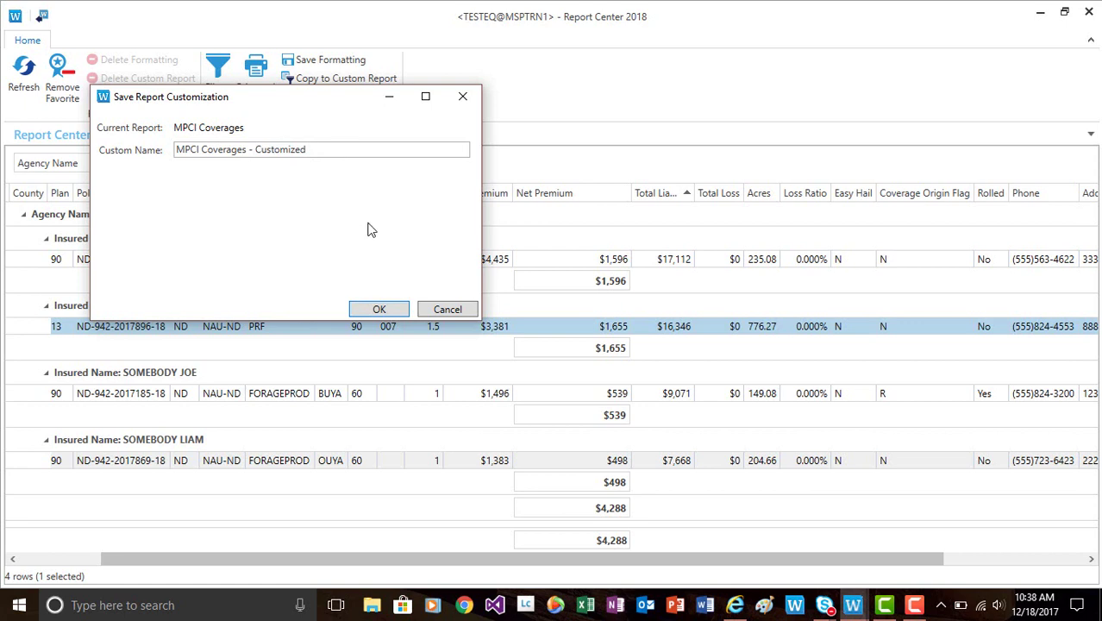
{"action": "left_click", "coordinate": [376, 311]}
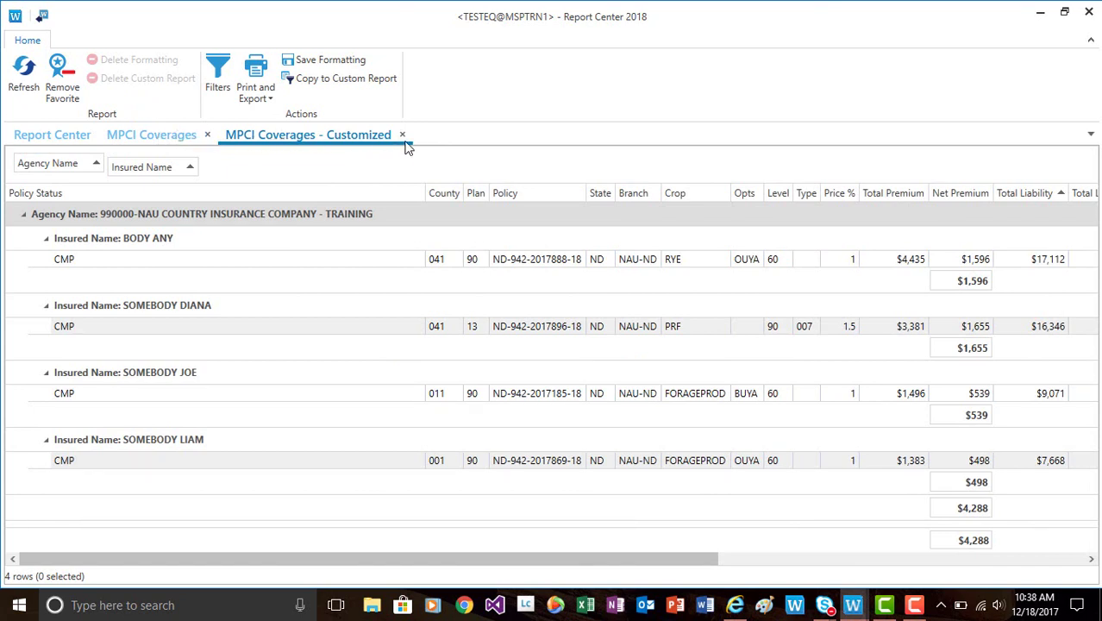
- Close both report tabs and rerun 'MPCI Coverages - Customized' from the Custom list for NAU-ND
{"action": "left_click", "coordinate": [402, 136]}
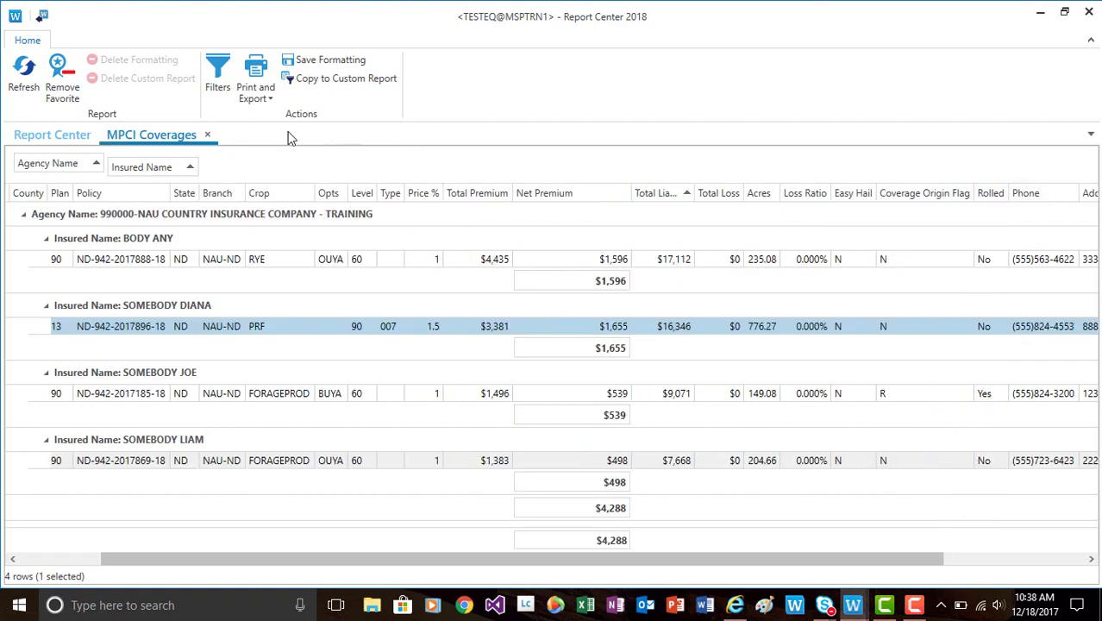
{"action": "left_click", "coordinate": [207, 135]}
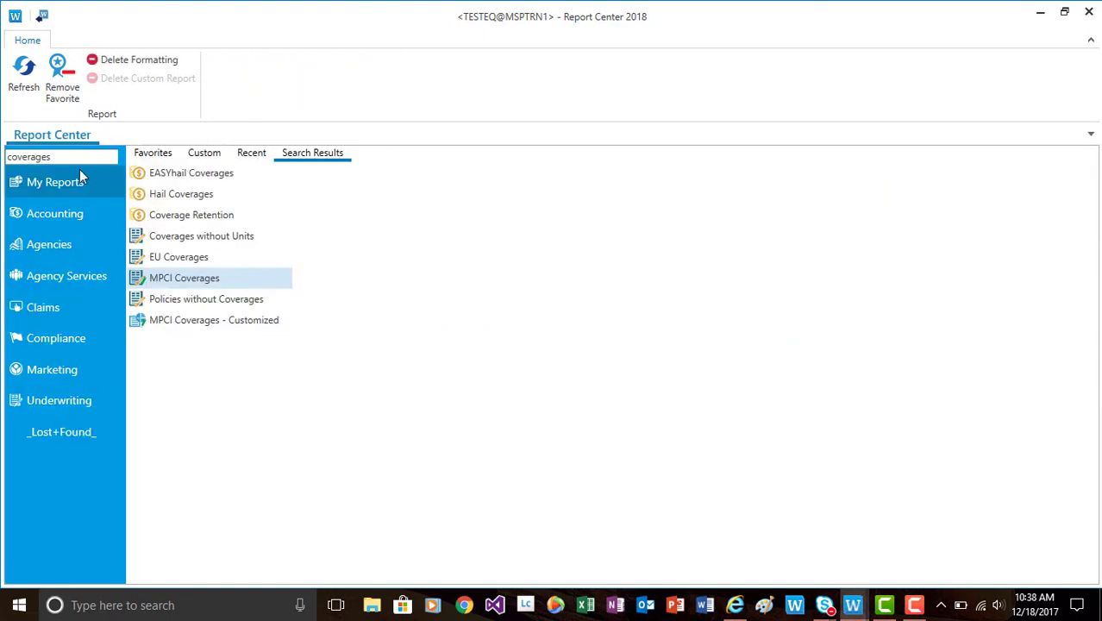
{"action": "left_click", "coordinate": [204, 155]}
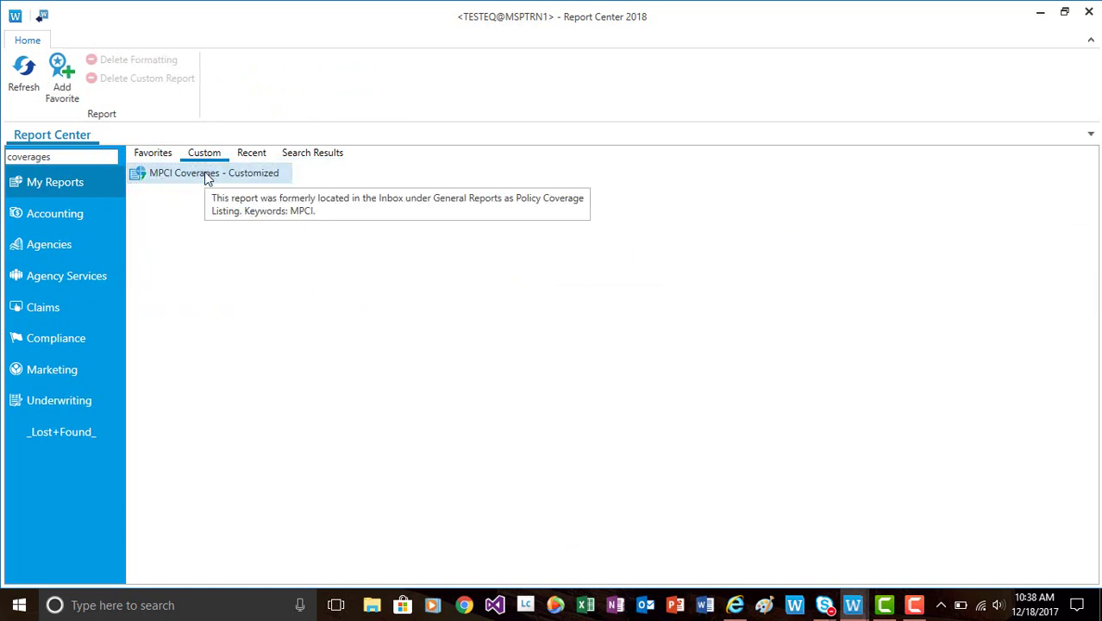
{"action": "left_click", "coordinate": [207, 178]}
{"action": "double_click", "coordinate": [204, 174]}
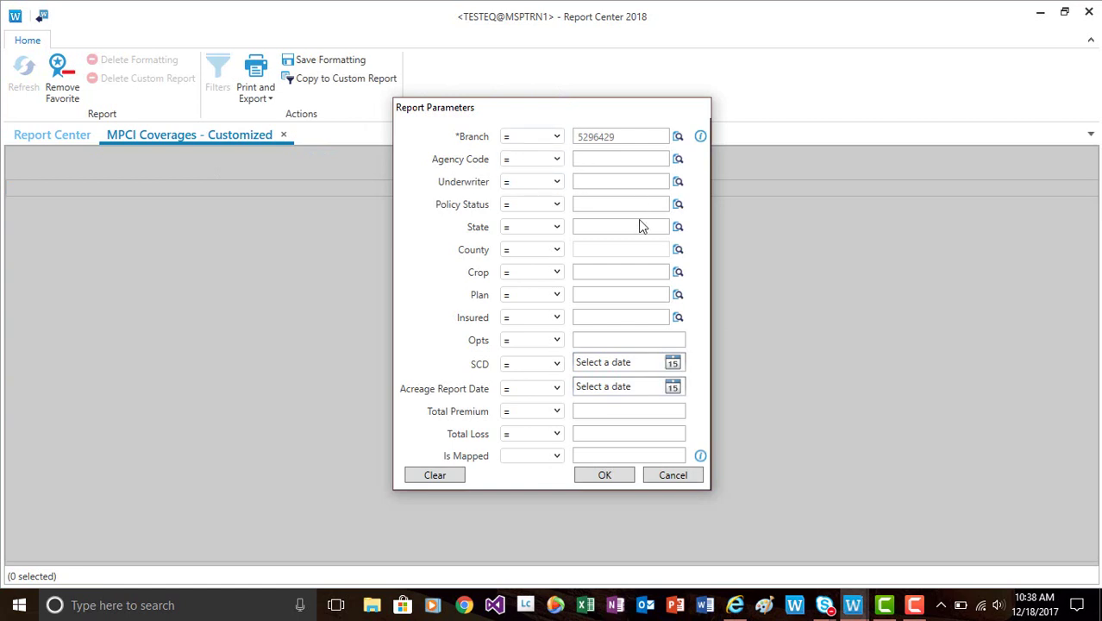
{"action": "left_click", "coordinate": [618, 475]}
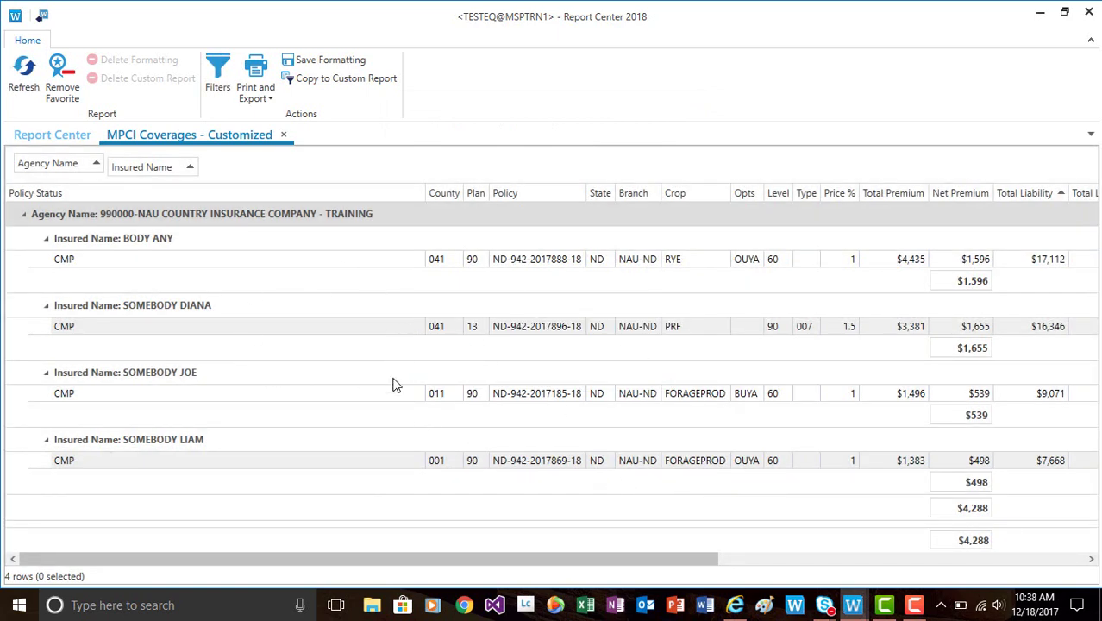
{"action": "left_click_drag", "start_coordinate": [543, 562], "coordinate": [776, 583]}
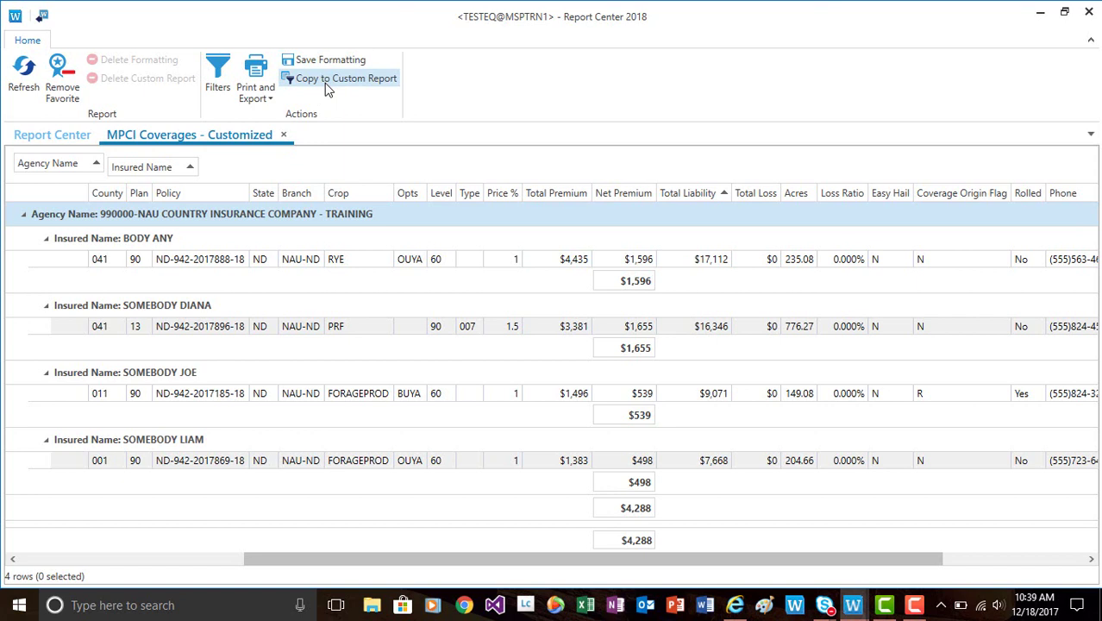
- Close the report tab and run 'MPCI Coverages - Customized' again from the Custom list
{"action": "left_click", "coordinate": [283, 138]}
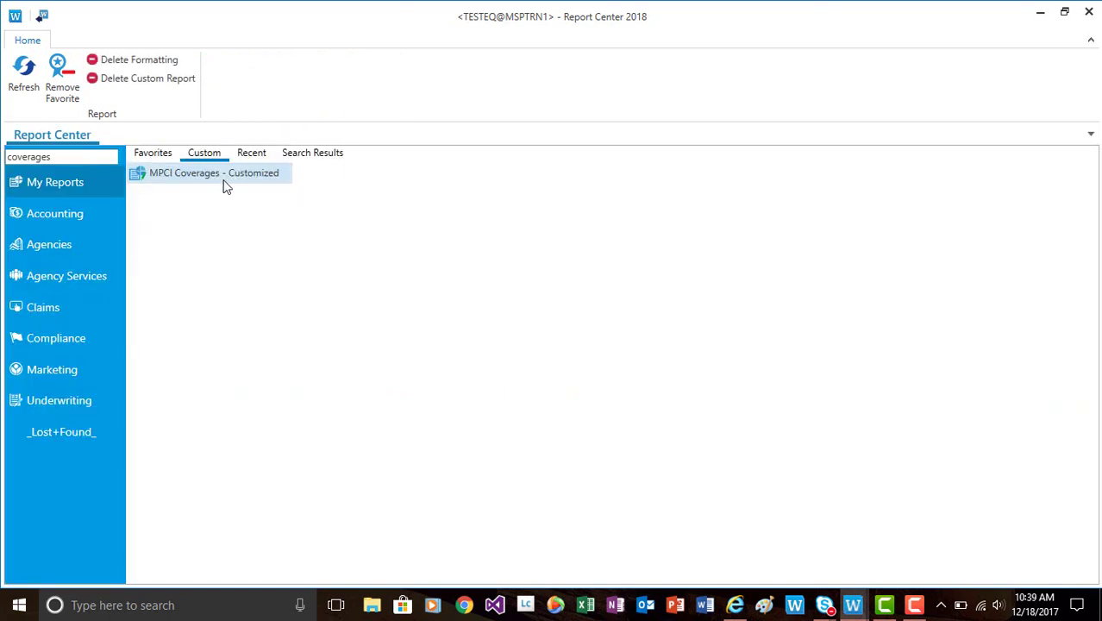
{"action": "mouse_move", "coordinate": [224, 186]}
{"action": "left_click", "coordinate": [225, 181]}
{"action": "double_click", "coordinate": [226, 183]}
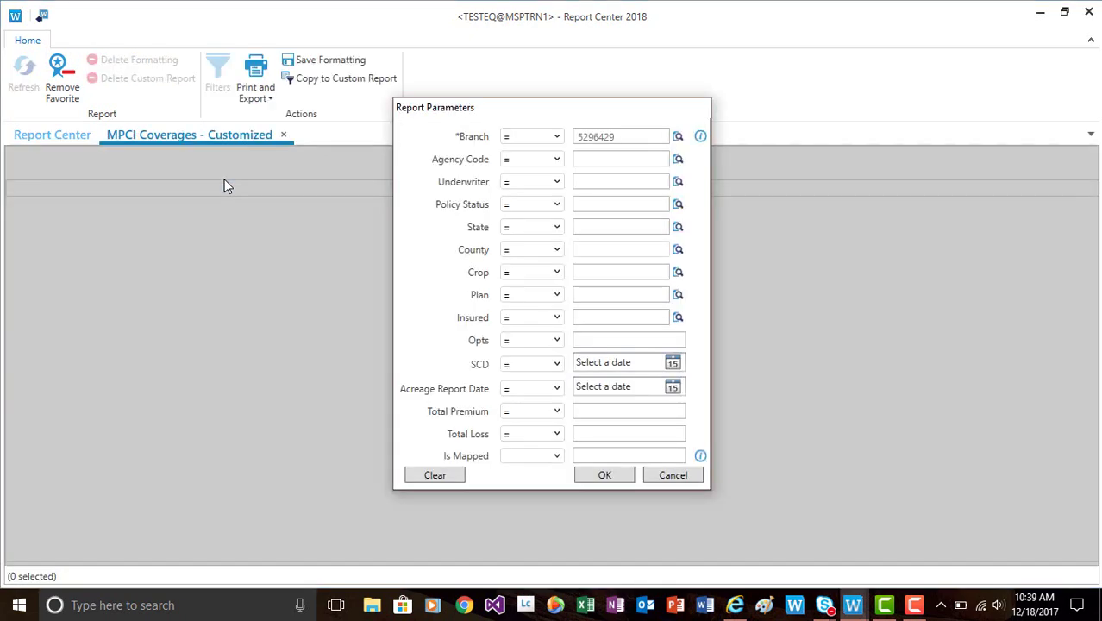
{"action": "left_click", "coordinate": [609, 477]}
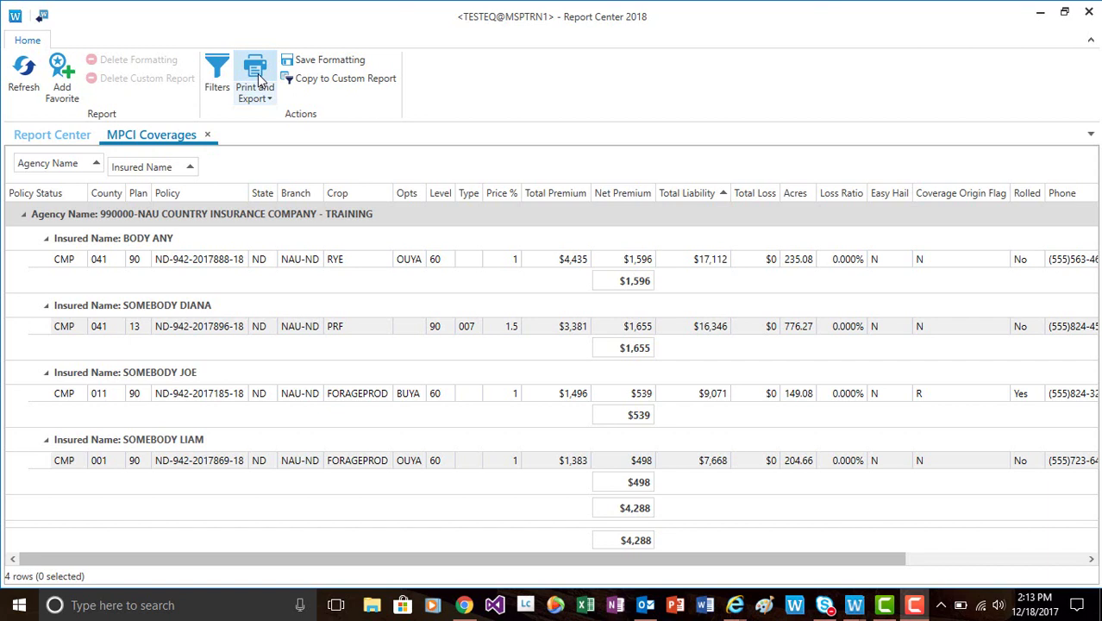
- Open the report's print preview, adjust zoom from 75% upward, and show page thumbnails
{"action": "left_click", "coordinate": [256, 72]}
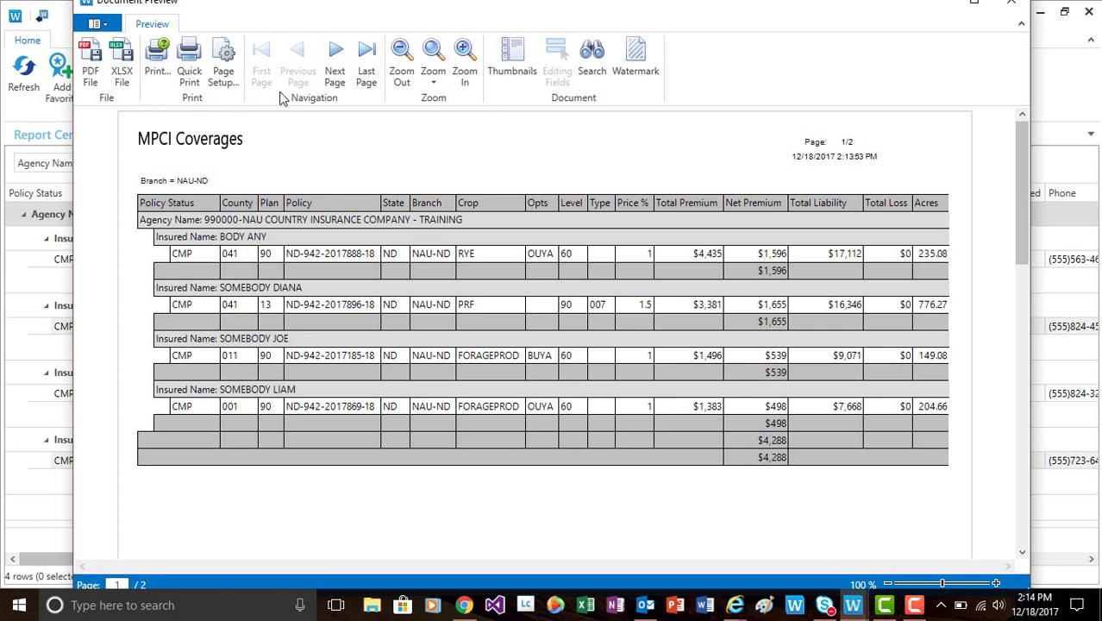
{"action": "left_click", "coordinate": [405, 73]}
{"action": "left_click", "coordinate": [435, 72]}
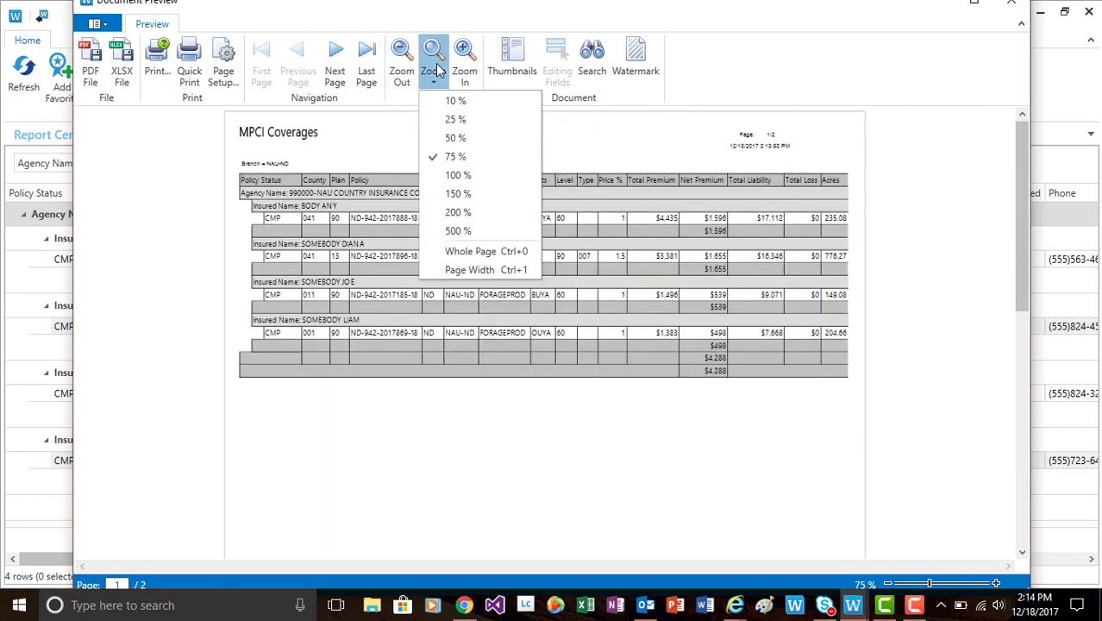
{"action": "left_click", "coordinate": [465, 69]}
{"action": "left_click", "coordinate": [466, 69]}
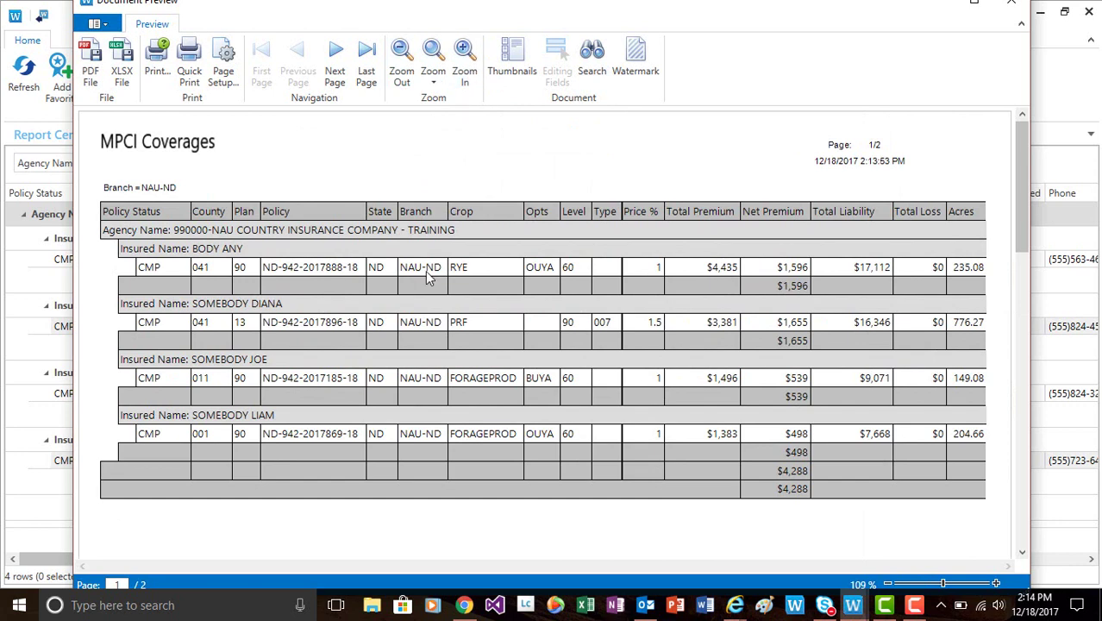
{"action": "left_click", "coordinate": [514, 66]}
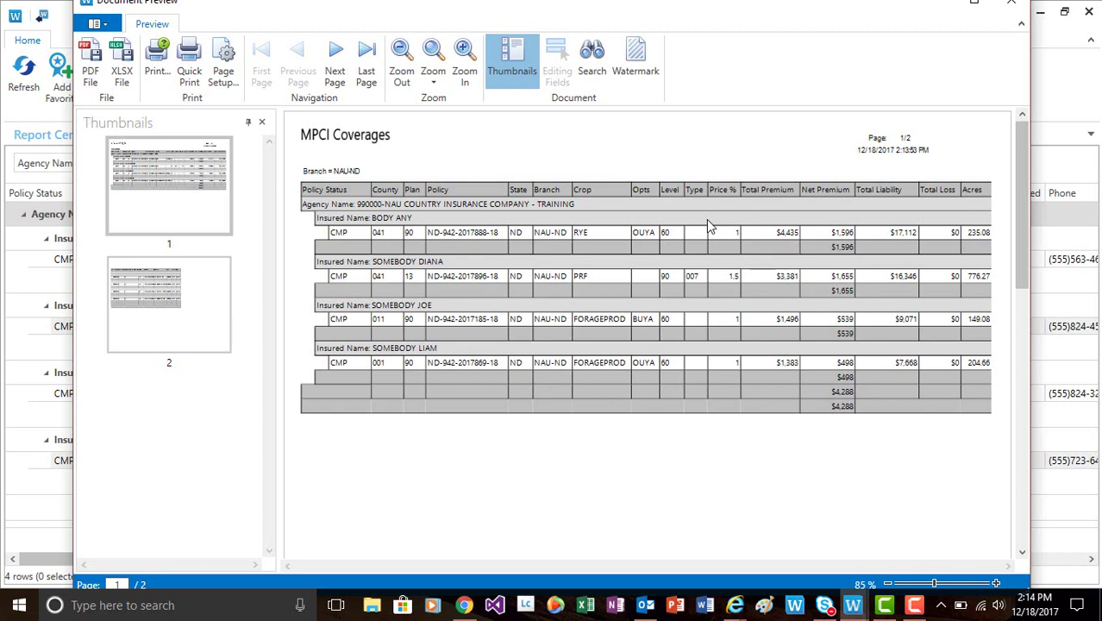
{"action": "left_click", "coordinate": [600, 78]}
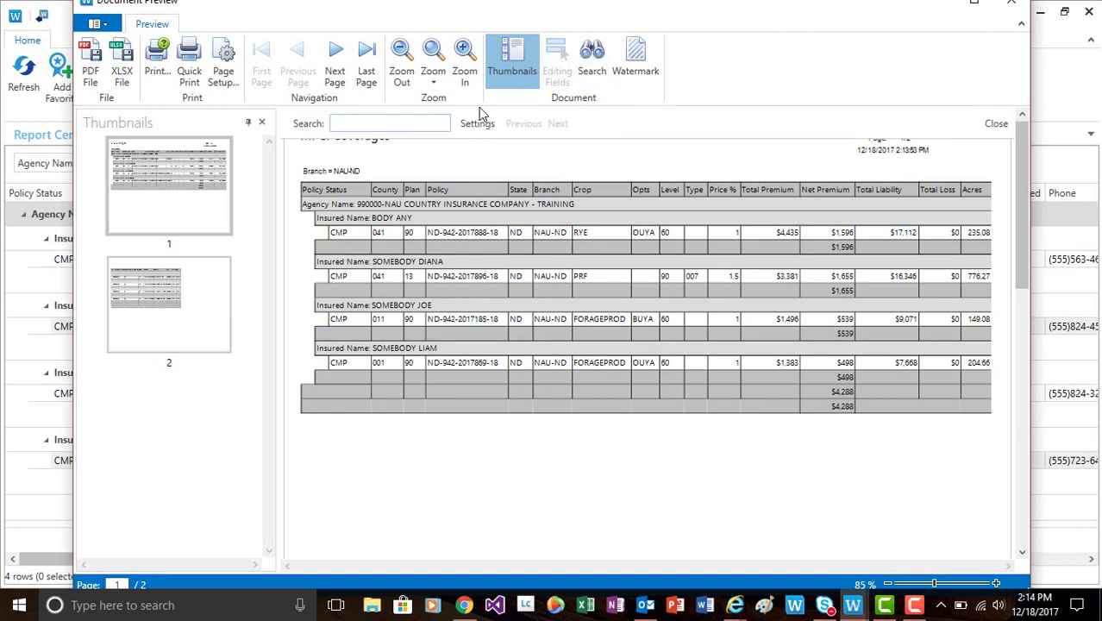
{"action": "type", "text": "2017869"}
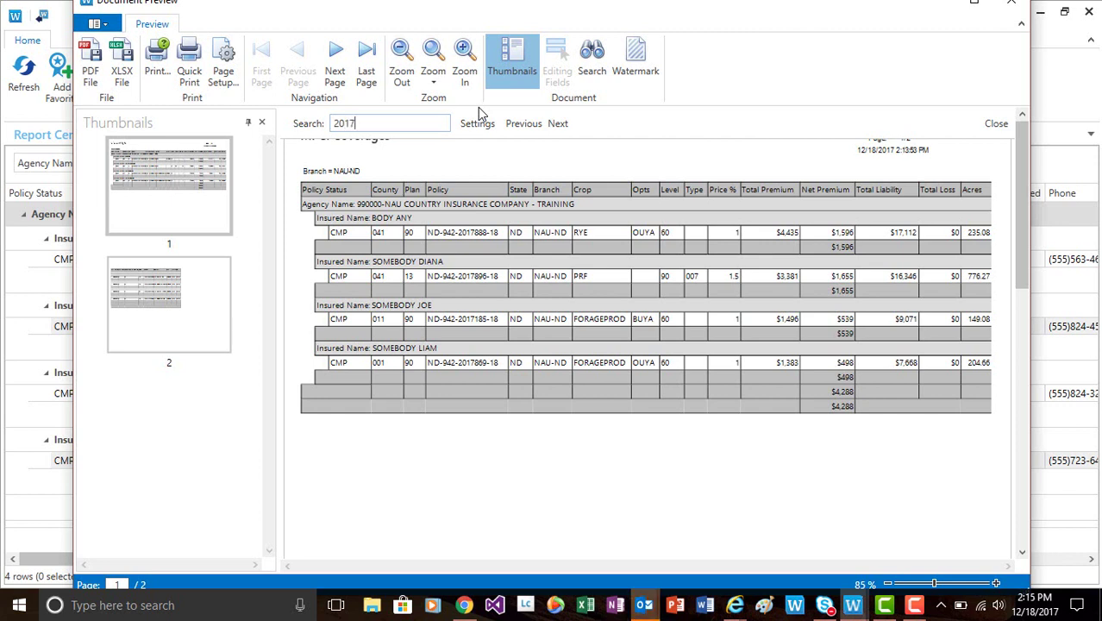
{"action": "left_click", "coordinate": [915, 608]}
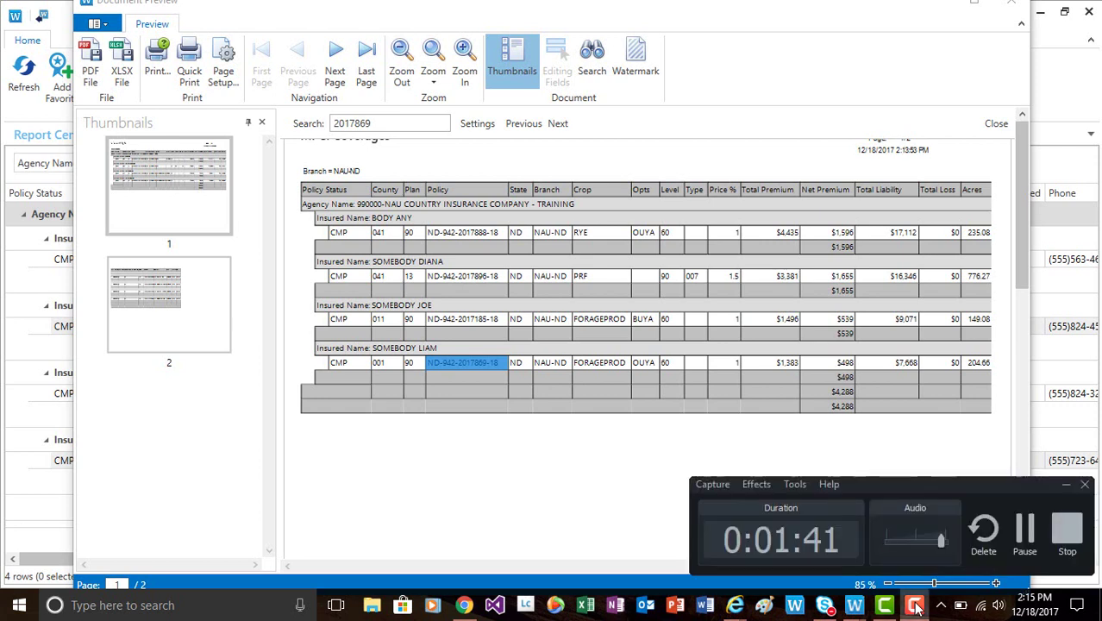
{"action": "left_click", "coordinate": [1026, 526]}
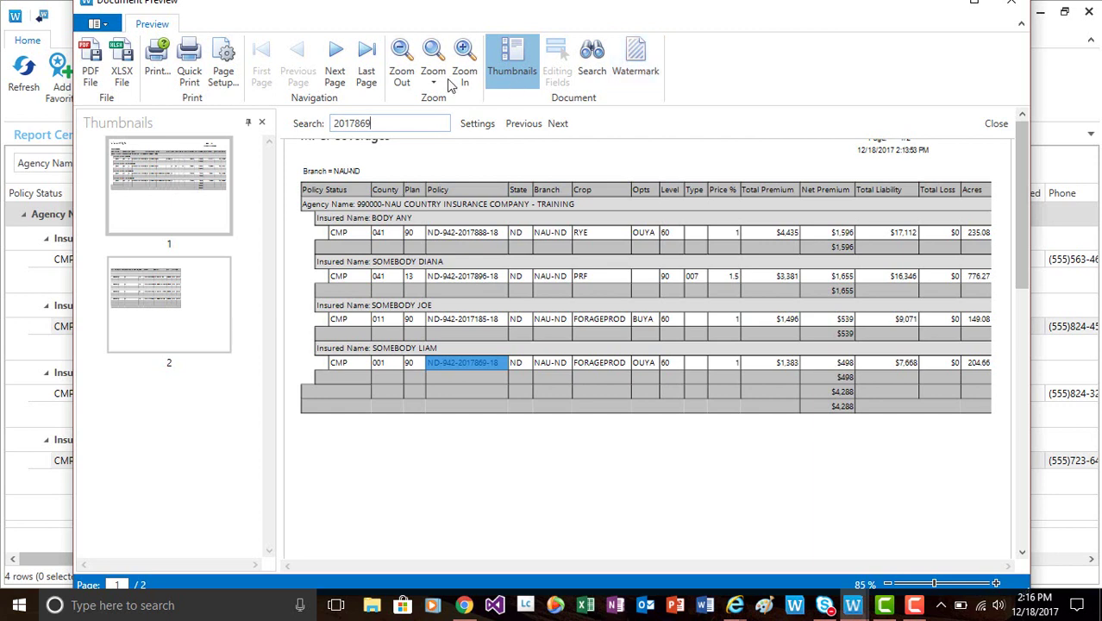
{"action": "left_click", "coordinate": [222, 59]}
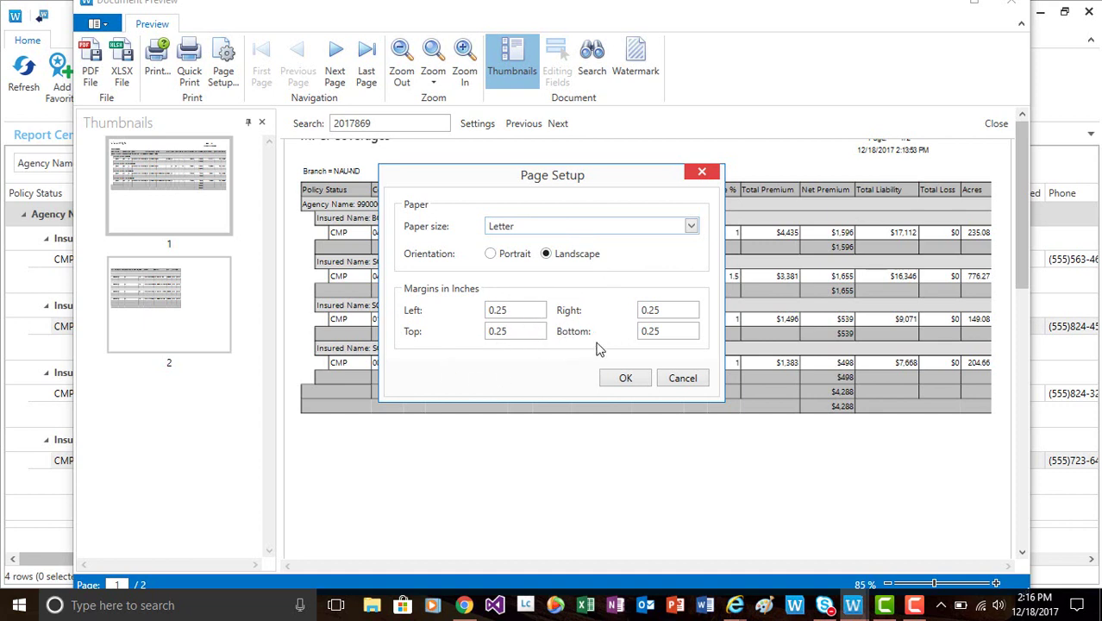
{"action": "left_click", "coordinate": [695, 379]}
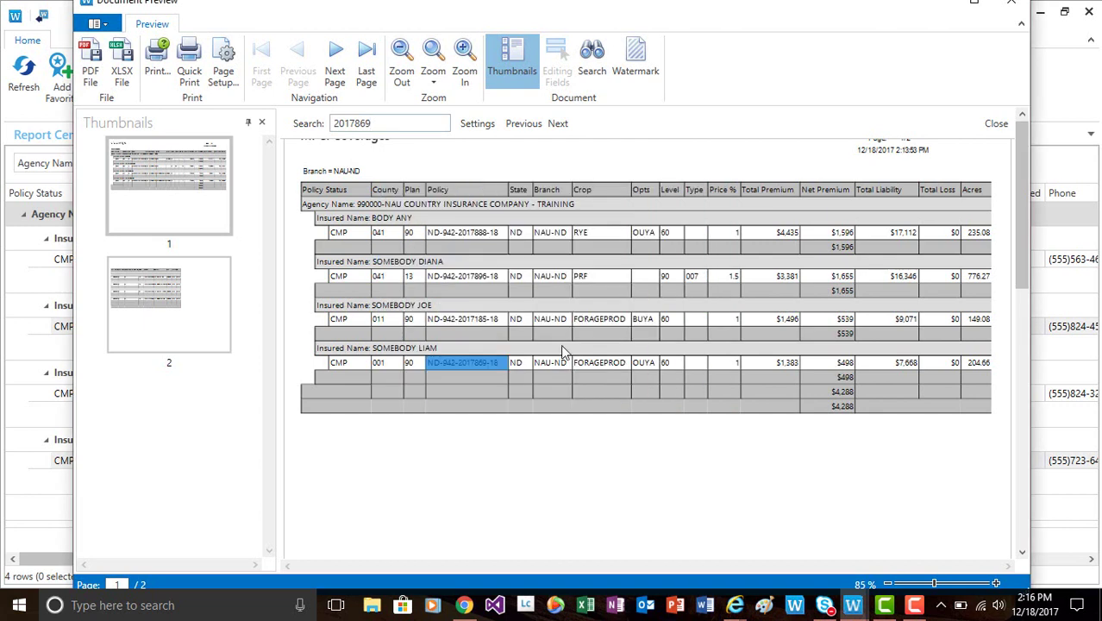
{"action": "left_click", "coordinate": [155, 71]}
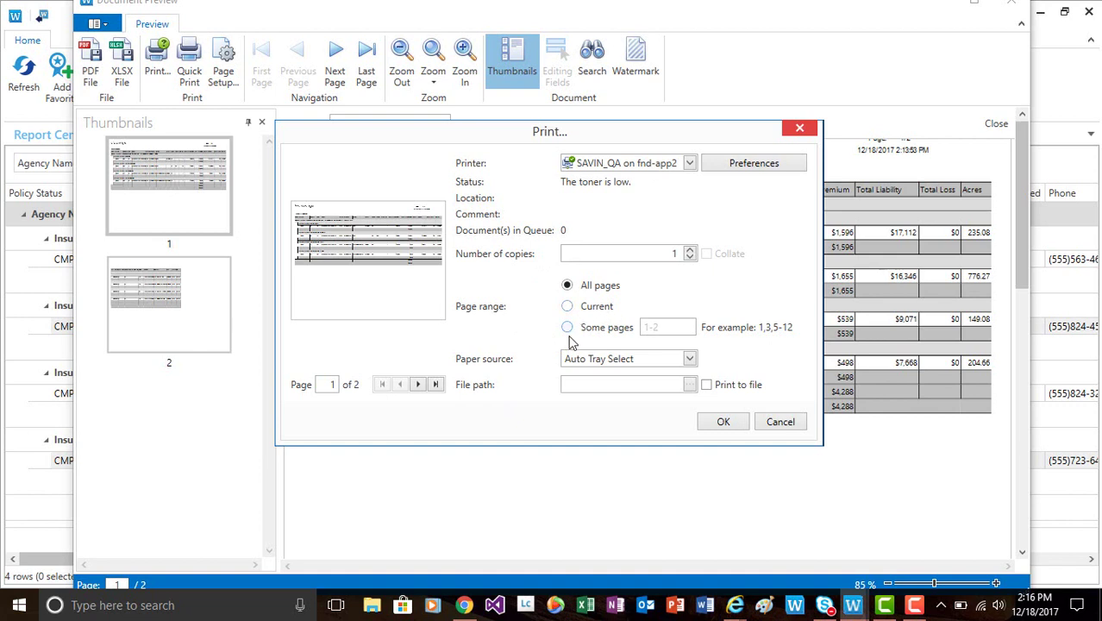
{"action": "left_click", "coordinate": [774, 422]}
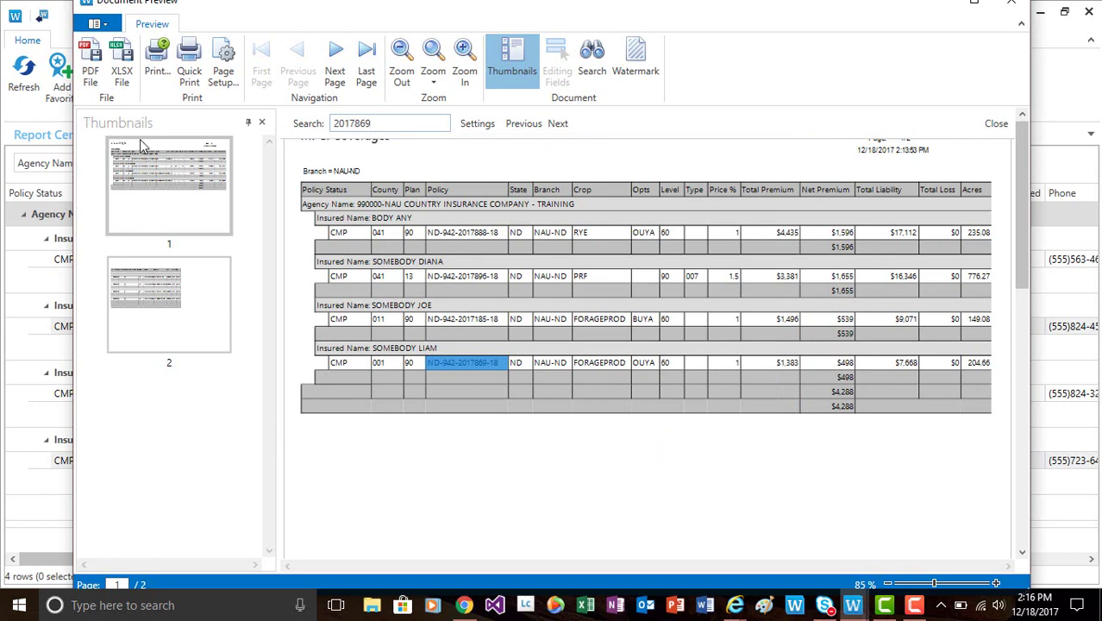
{"action": "left_click", "coordinate": [122, 78]}
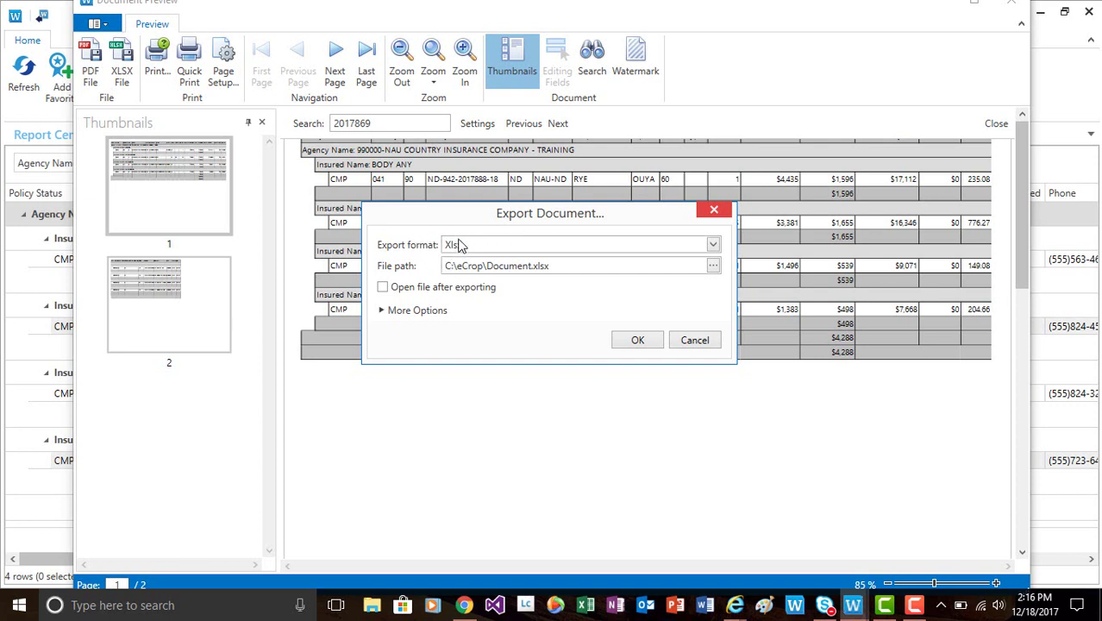
{"action": "left_click", "coordinate": [713, 268]}
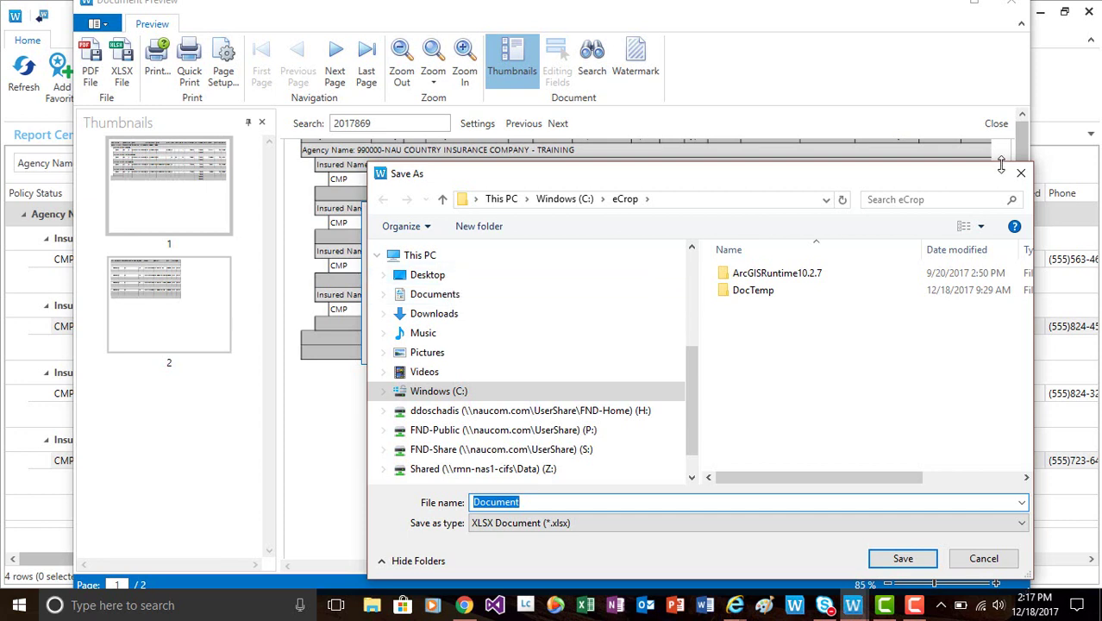
{"action": "left_click", "coordinate": [1029, 178]}
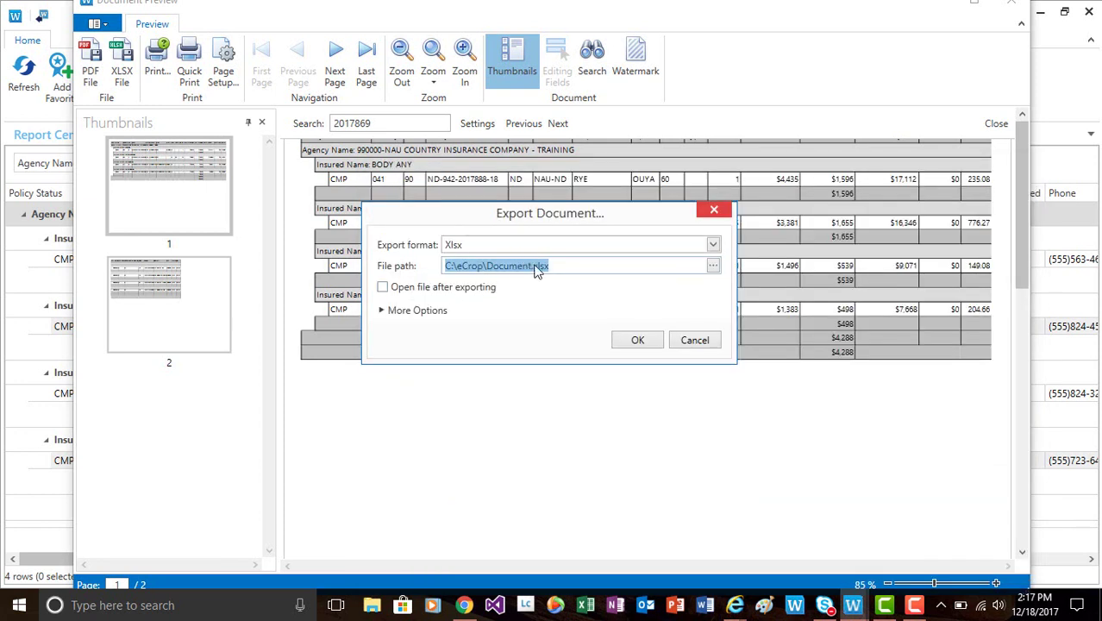
{"action": "left_click", "coordinate": [692, 340]}
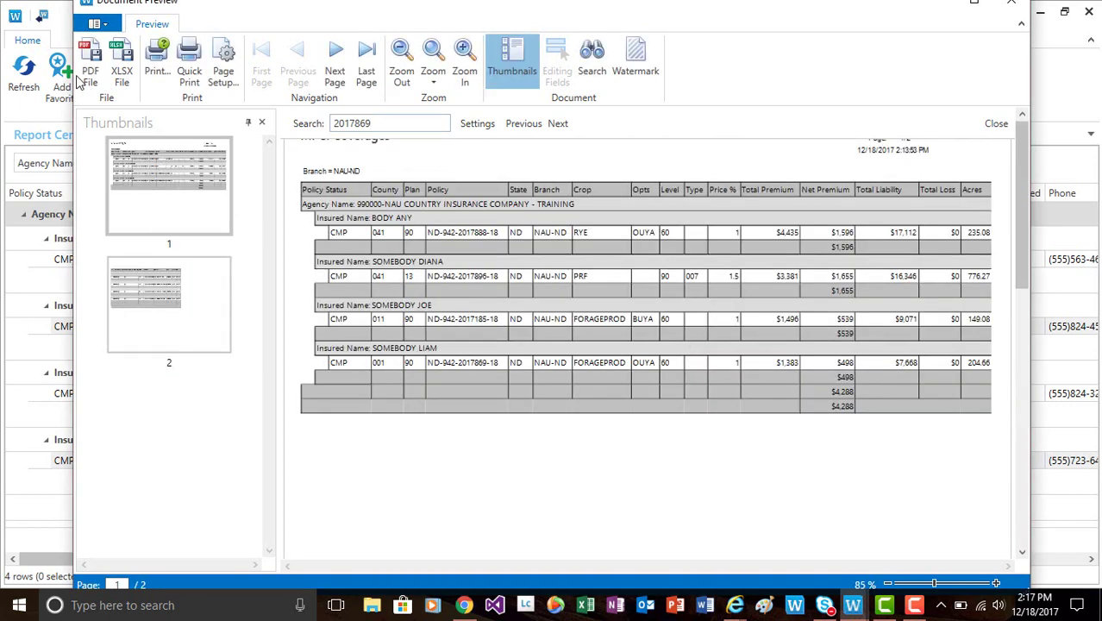
{"action": "left_click", "coordinate": [89, 67]}
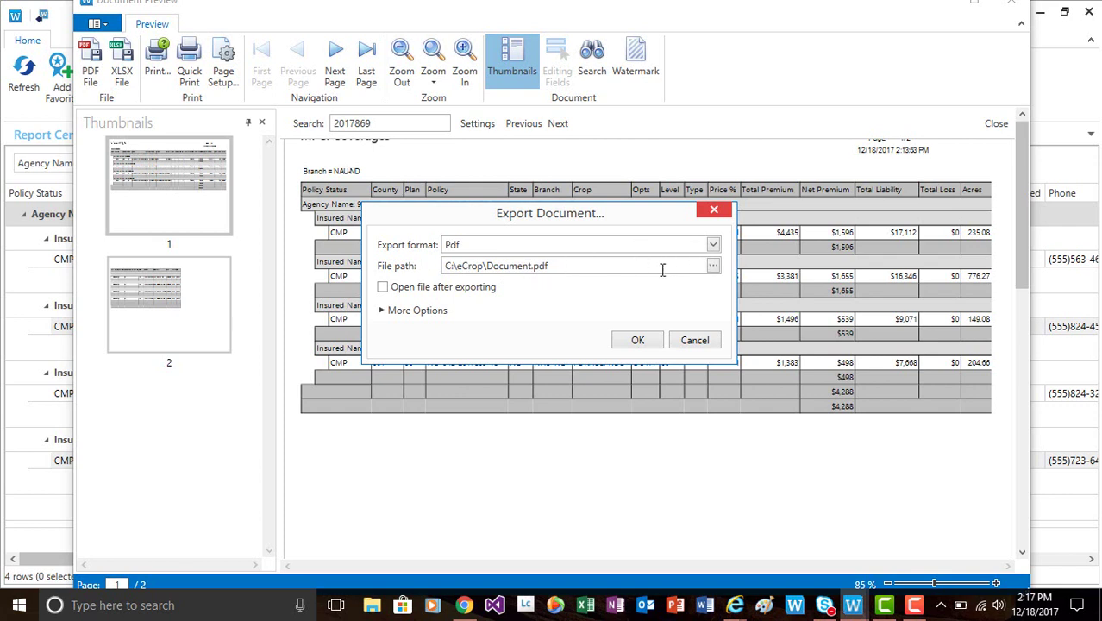
{"action": "left_click", "coordinate": [695, 340]}
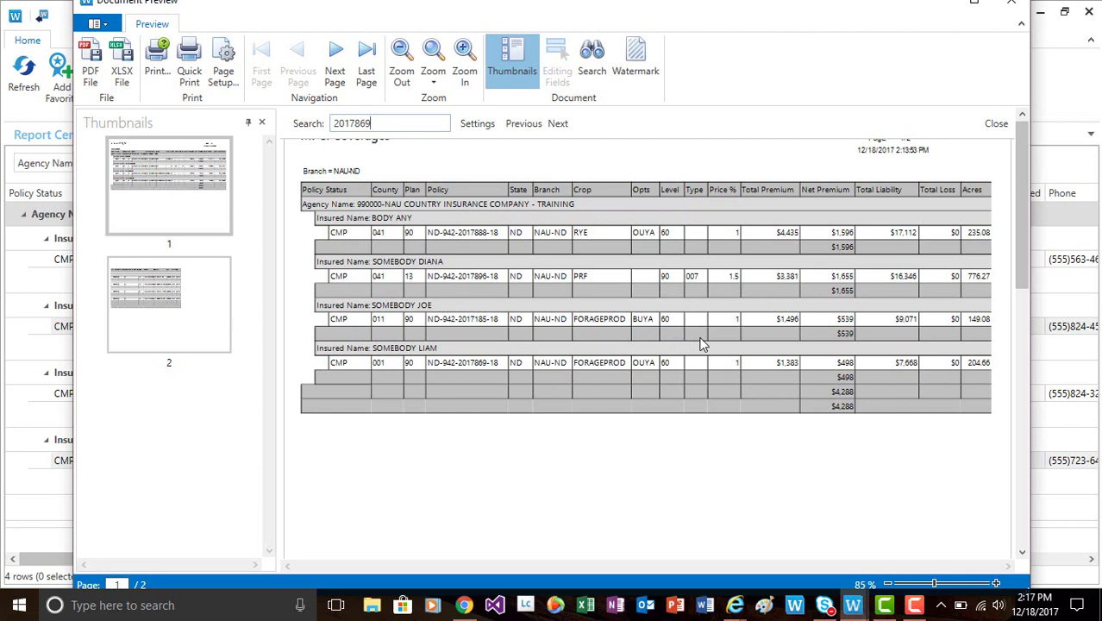
- Close the preview, return to Report Center, and select the first two insureds' policy rows
{"action": "left_click", "coordinate": [1010, 7]}
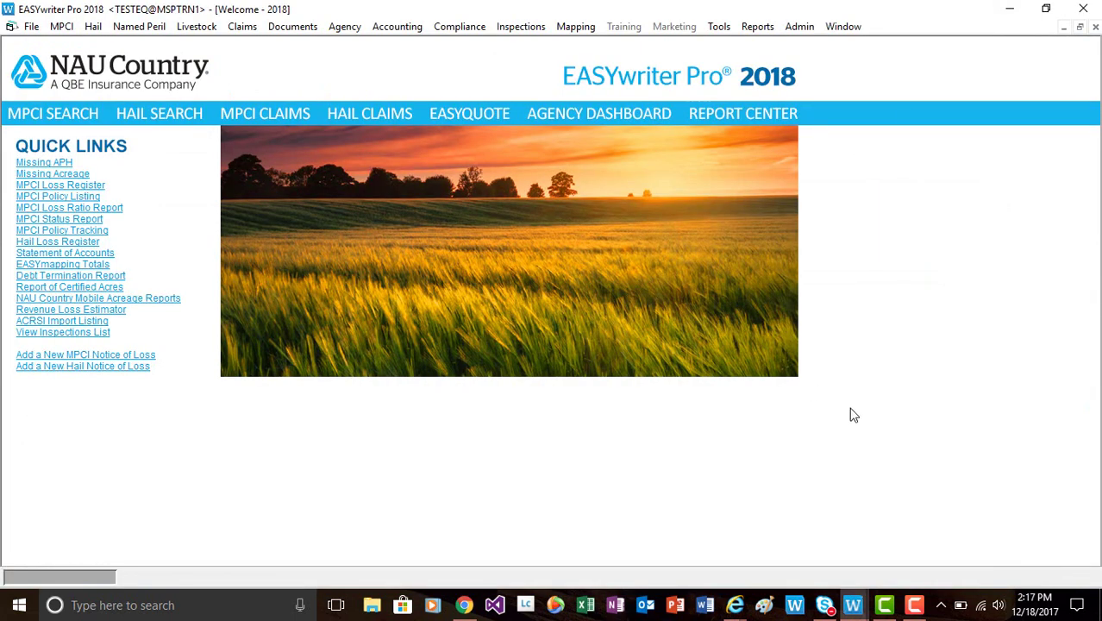
{"action": "mouse_move", "coordinate": [863, 596]}
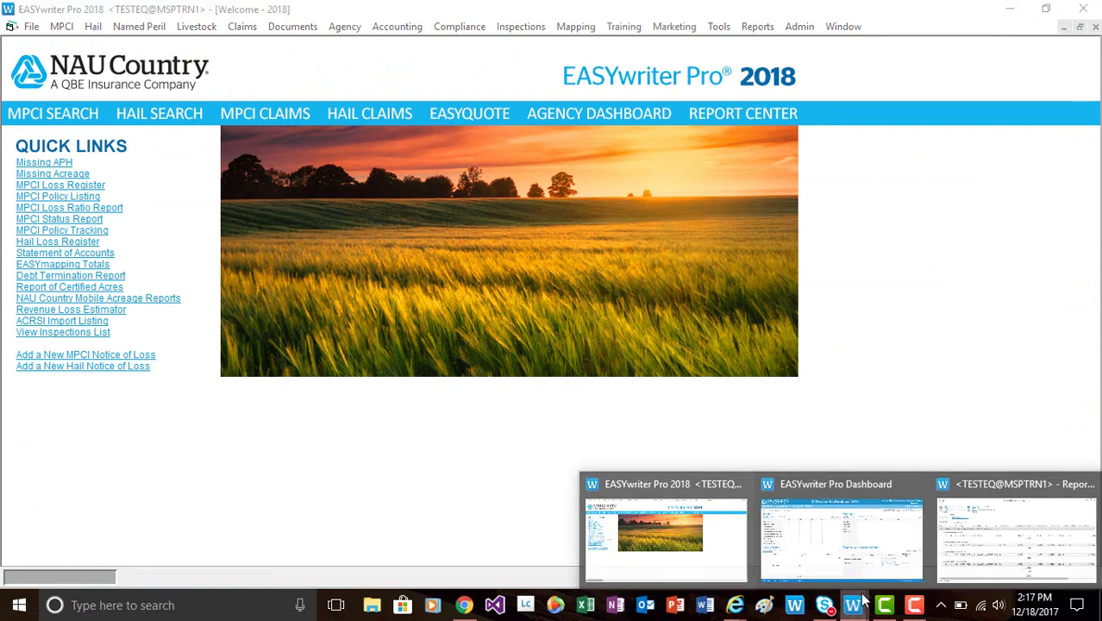
{"action": "left_click", "coordinate": [979, 539]}
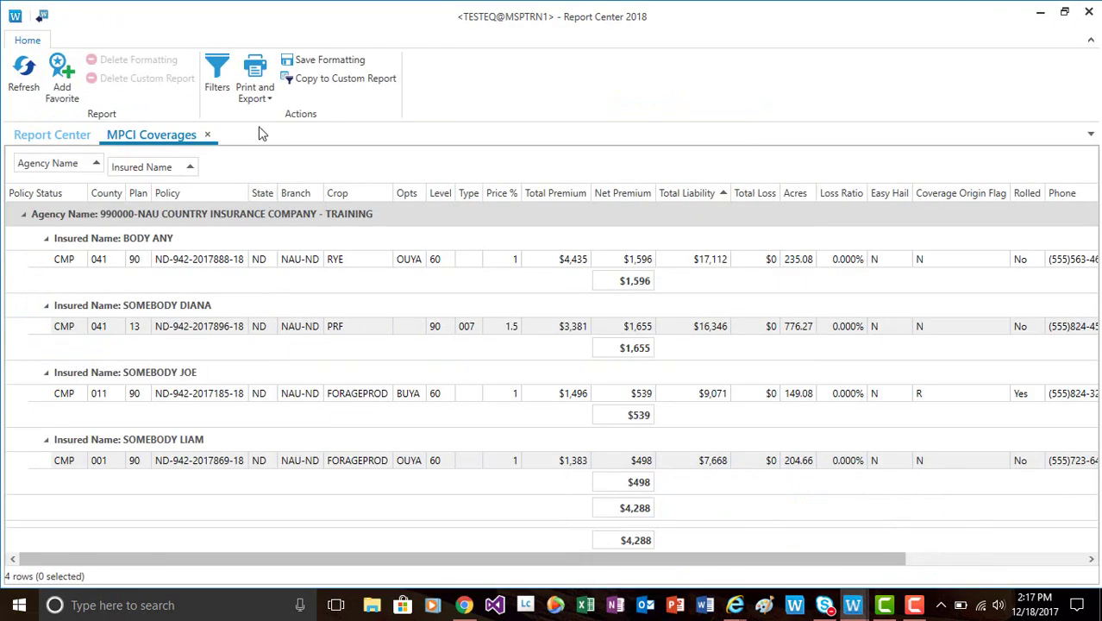
{"action": "left_click", "coordinate": [244, 262]}
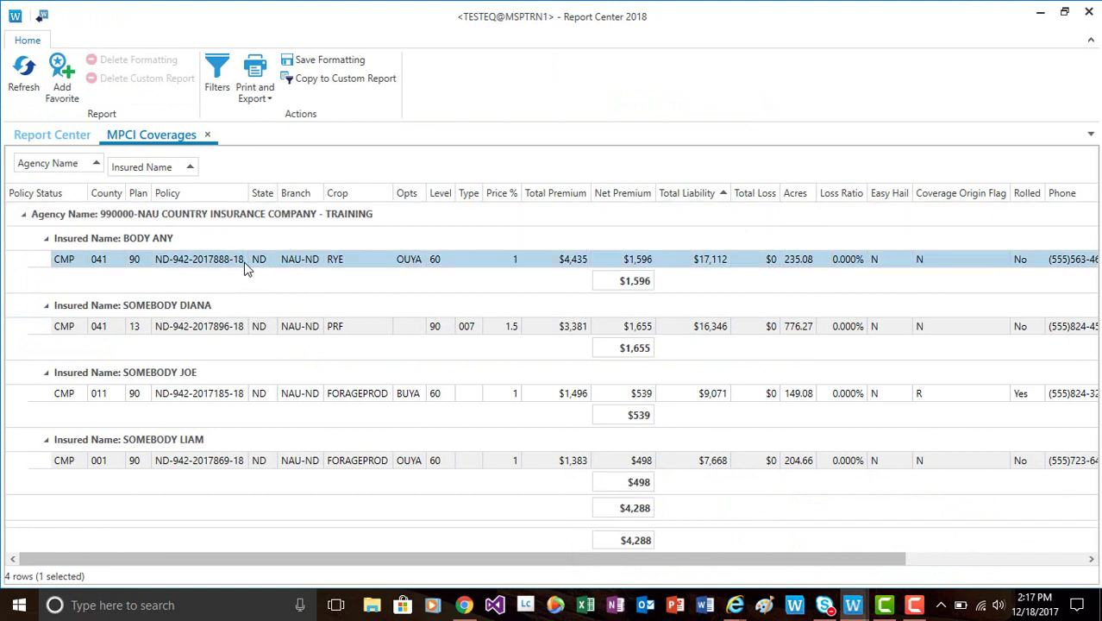
{"action": "left_click", "coordinate": [254, 332], "text": "ctrl"}
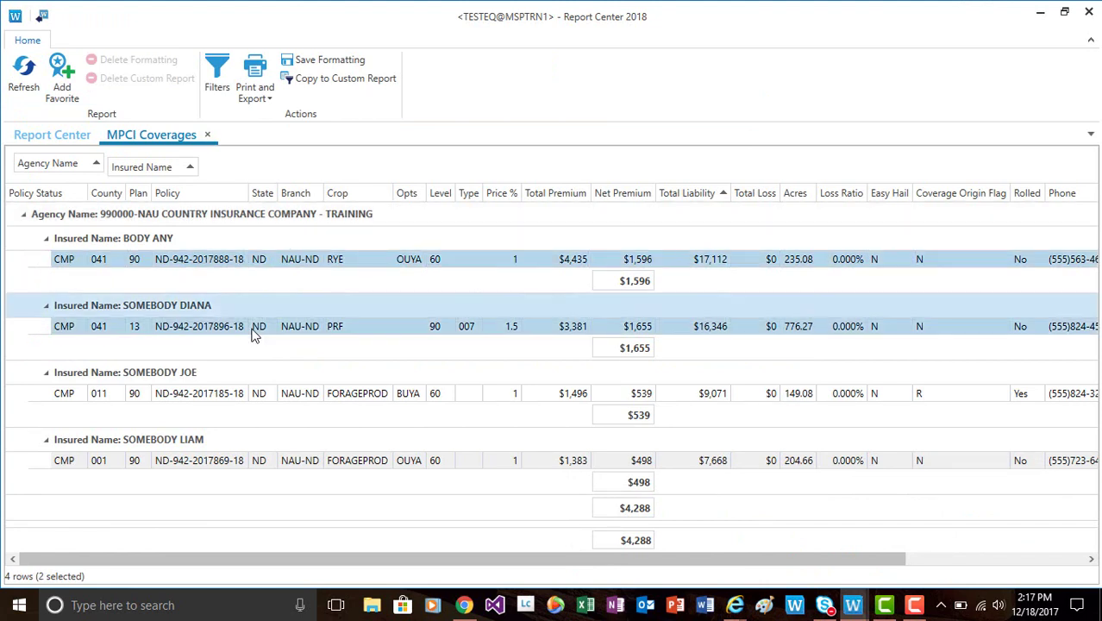
{"action": "left_click", "coordinate": [269, 102]}
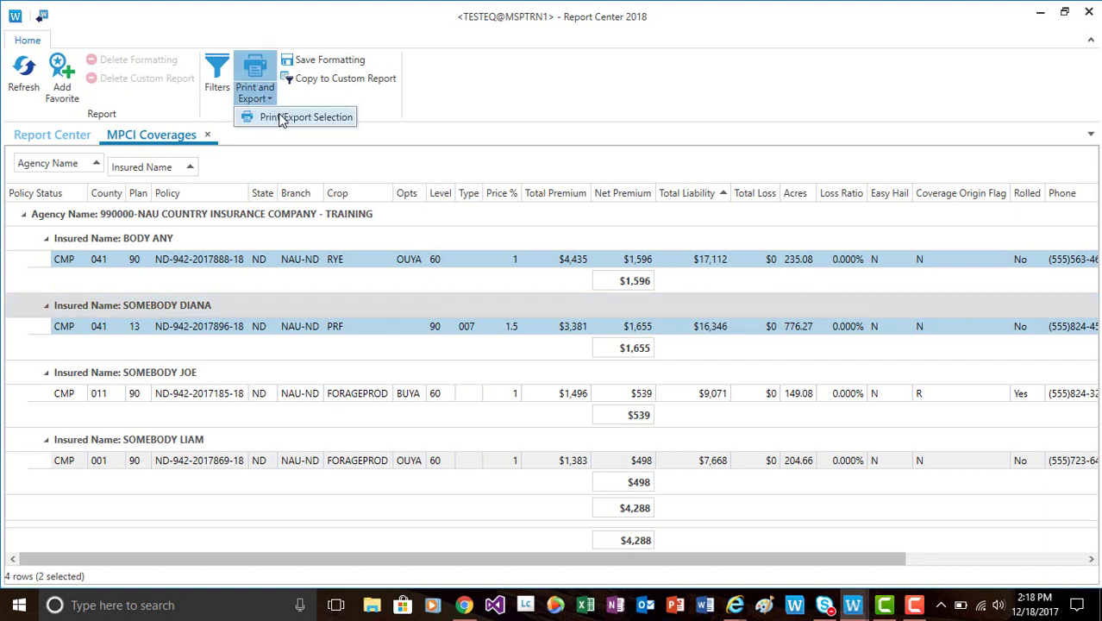
{"action": "left_click", "coordinate": [283, 119]}
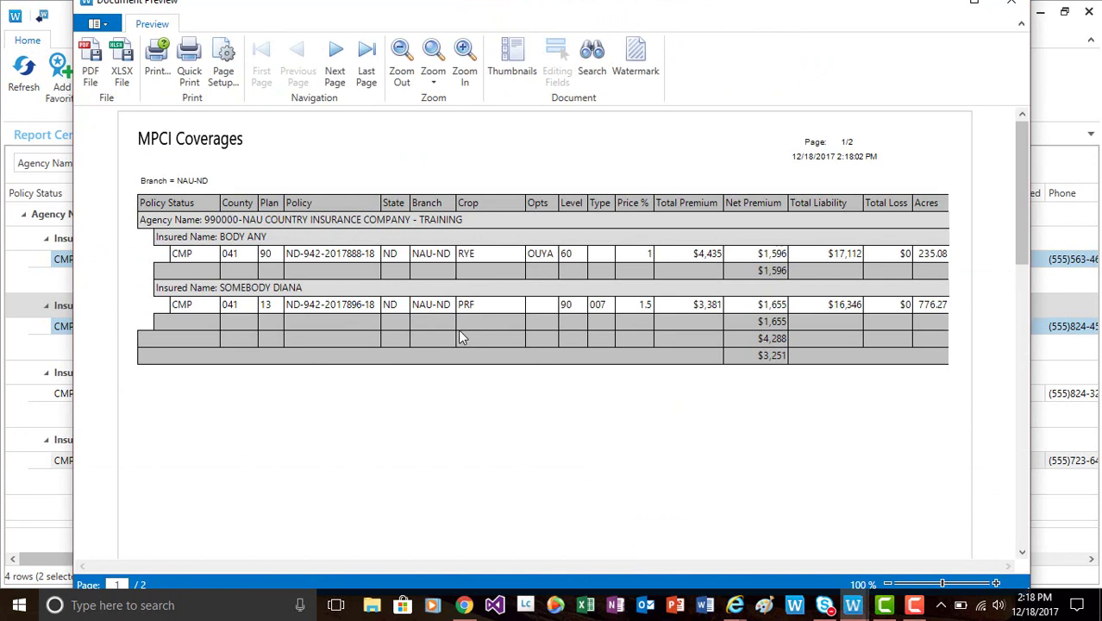
{"action": "left_click", "coordinate": [1022, 6]}
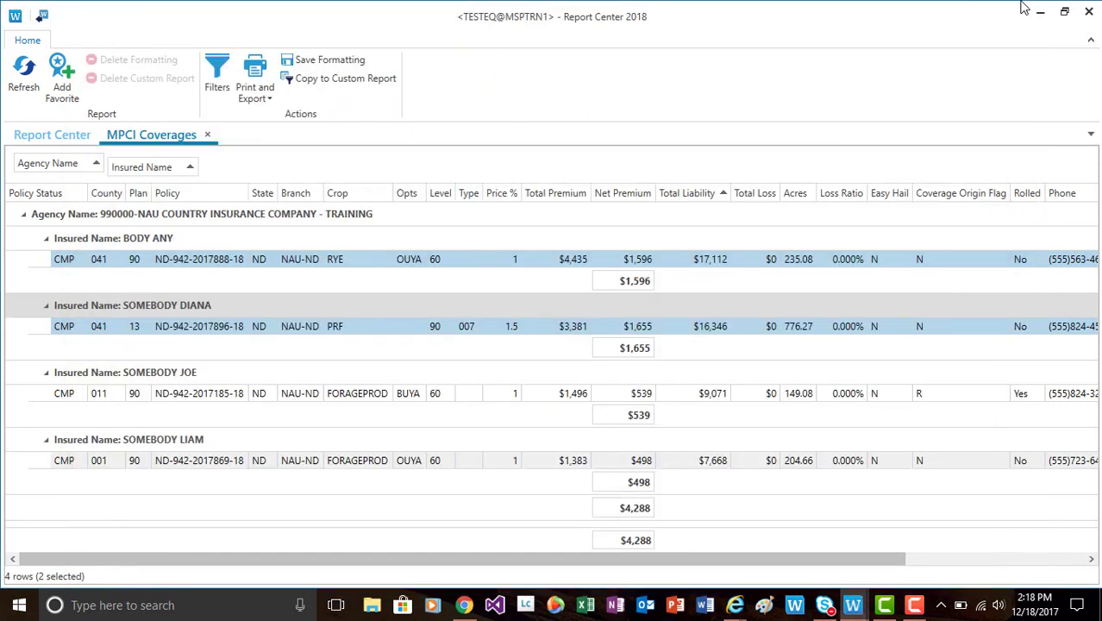